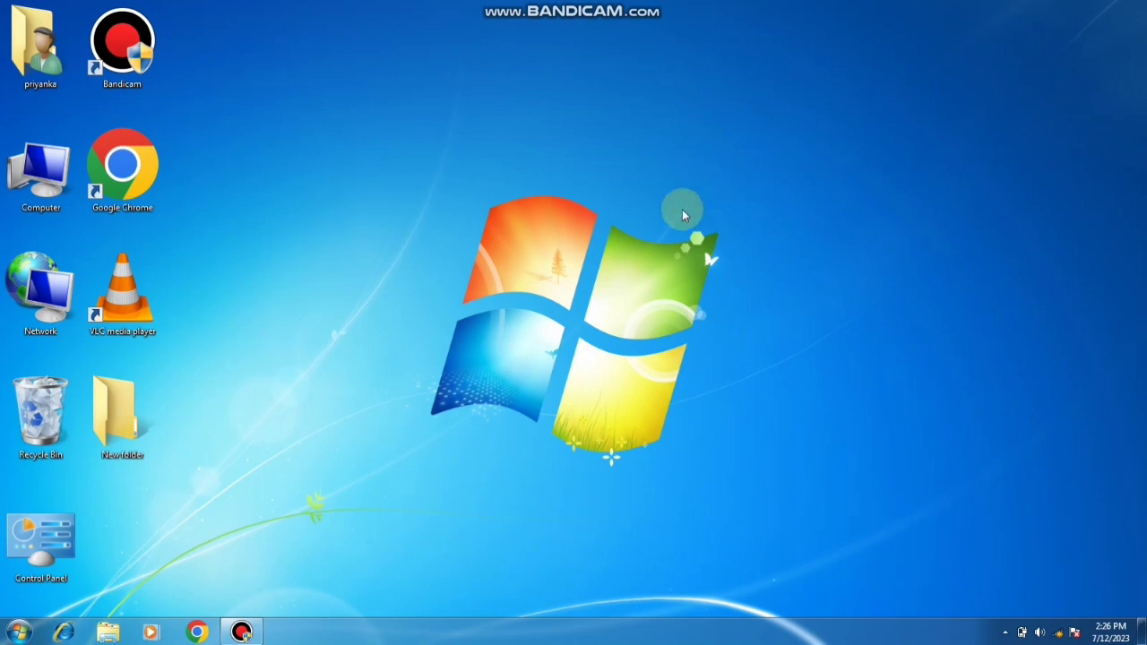
Launch Paint by running mspaint
key("super+r")
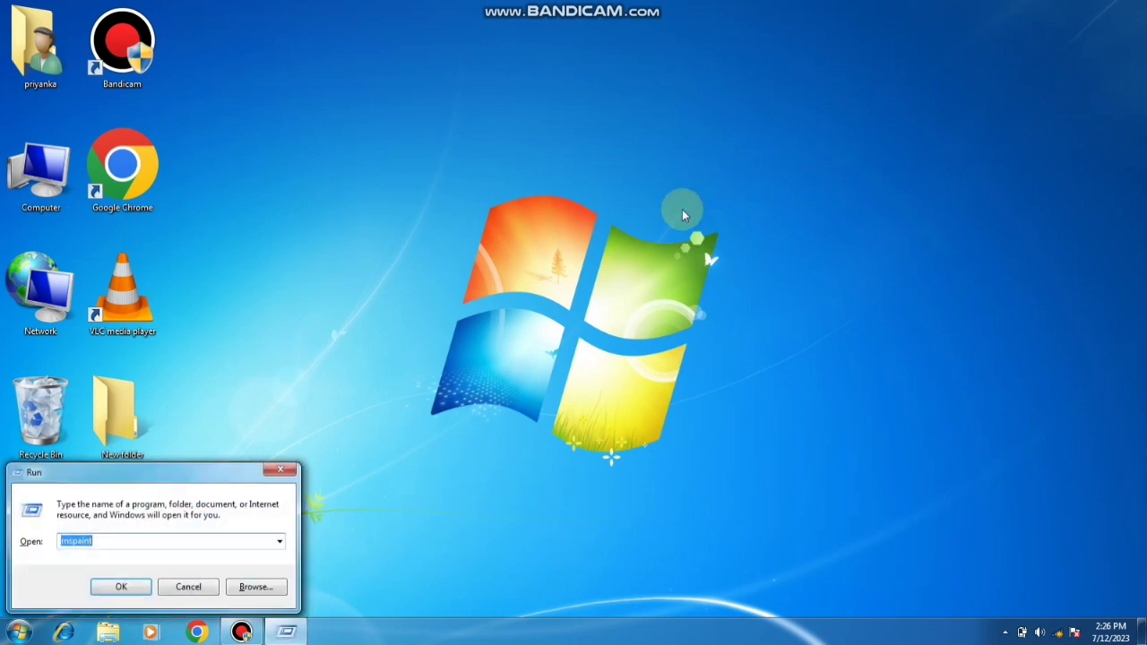
type("ms")
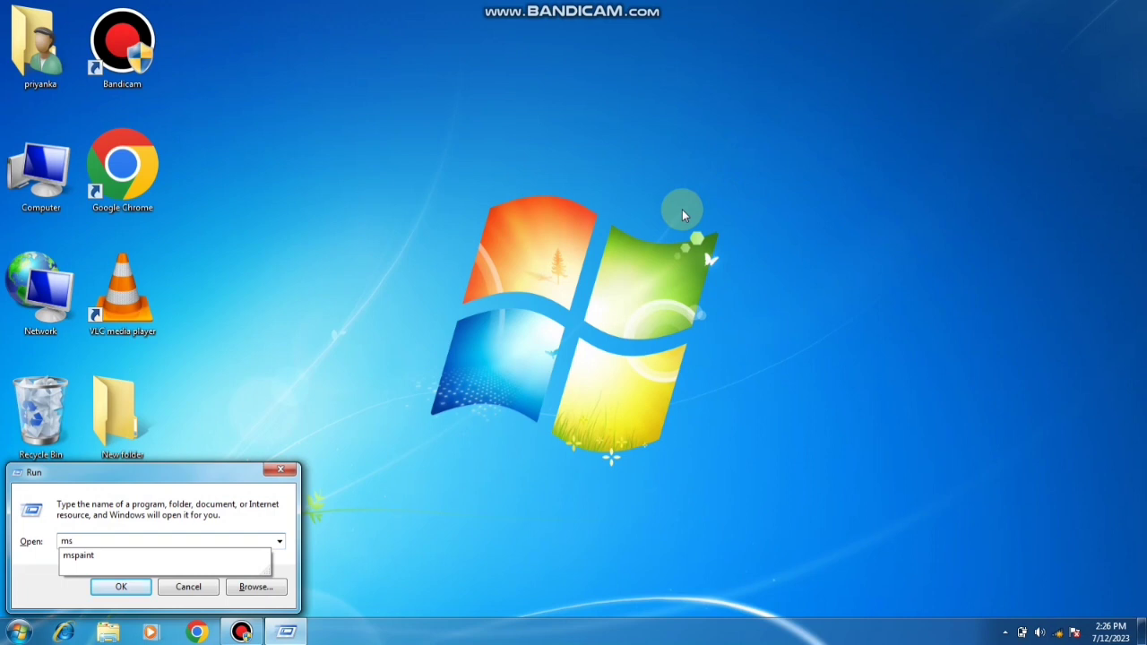
type("paint")
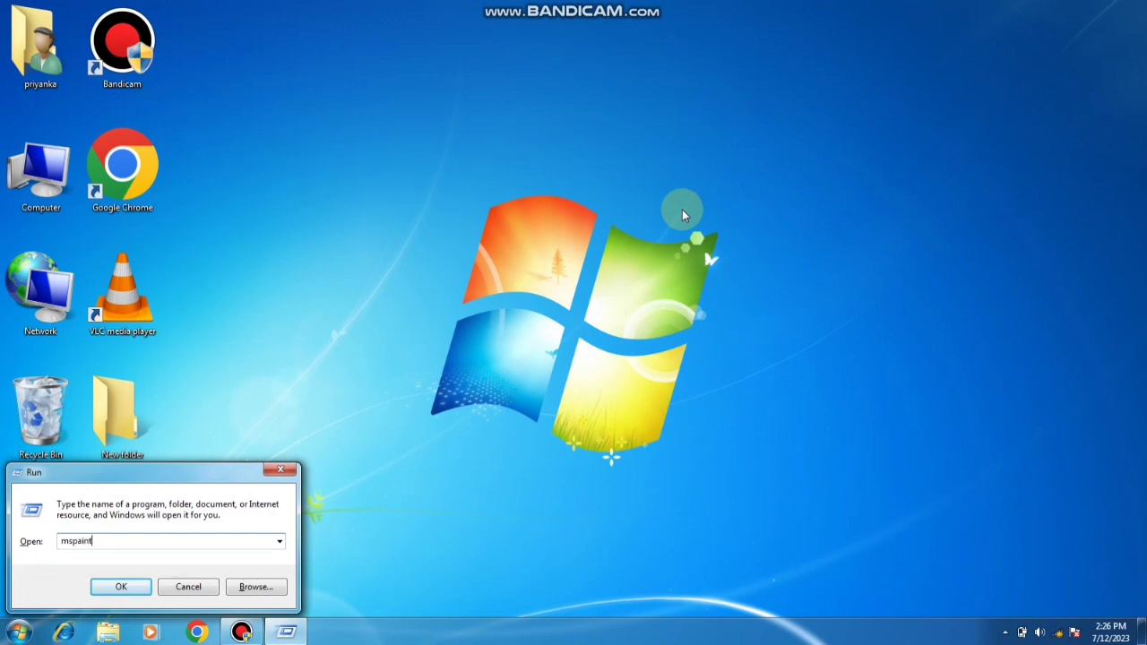
left_click(137, 595)
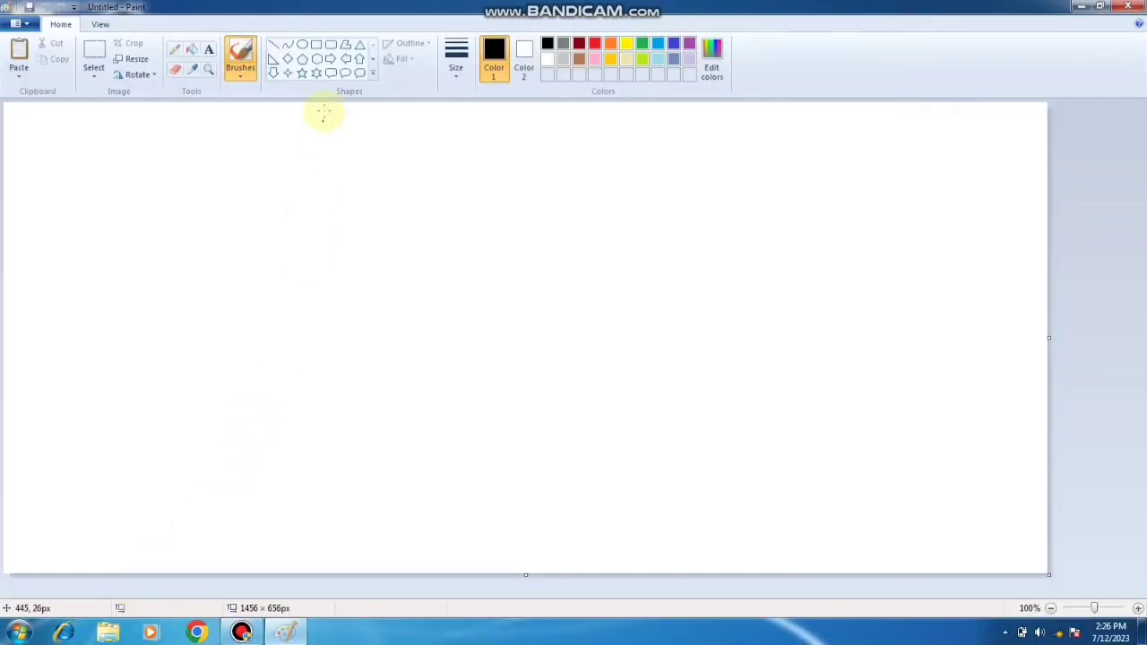
Draw a black rounded rectangle about 324 × 395 px near the middle of the canvas as the mug body
left_click(331, 46)
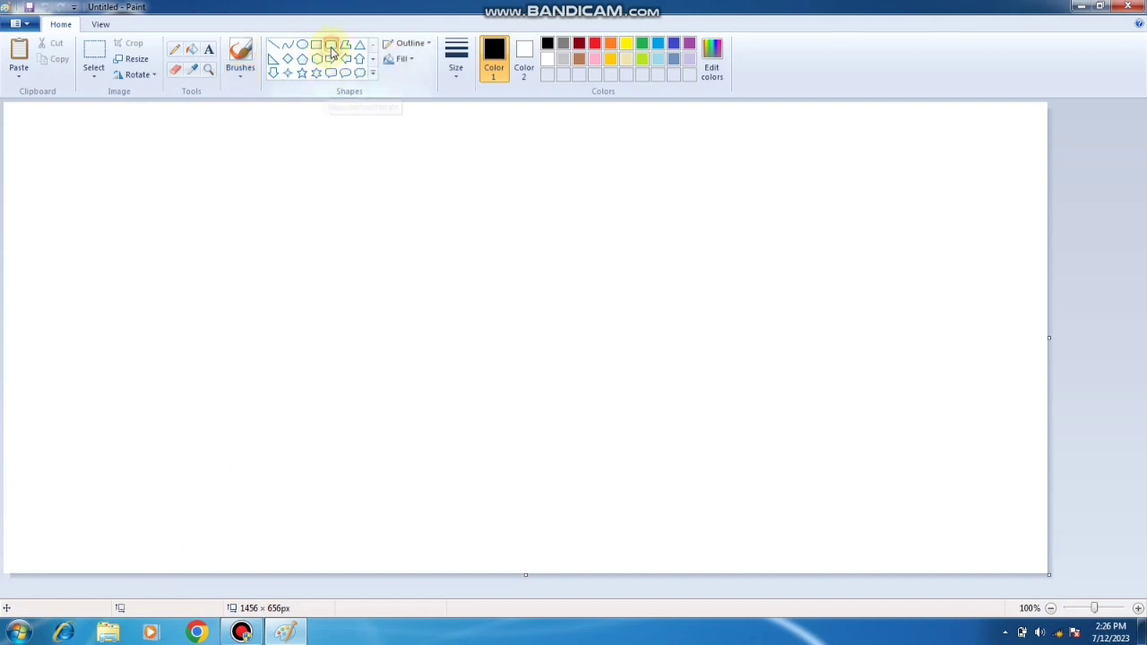
left_click_drag(391, 167, 623, 448)
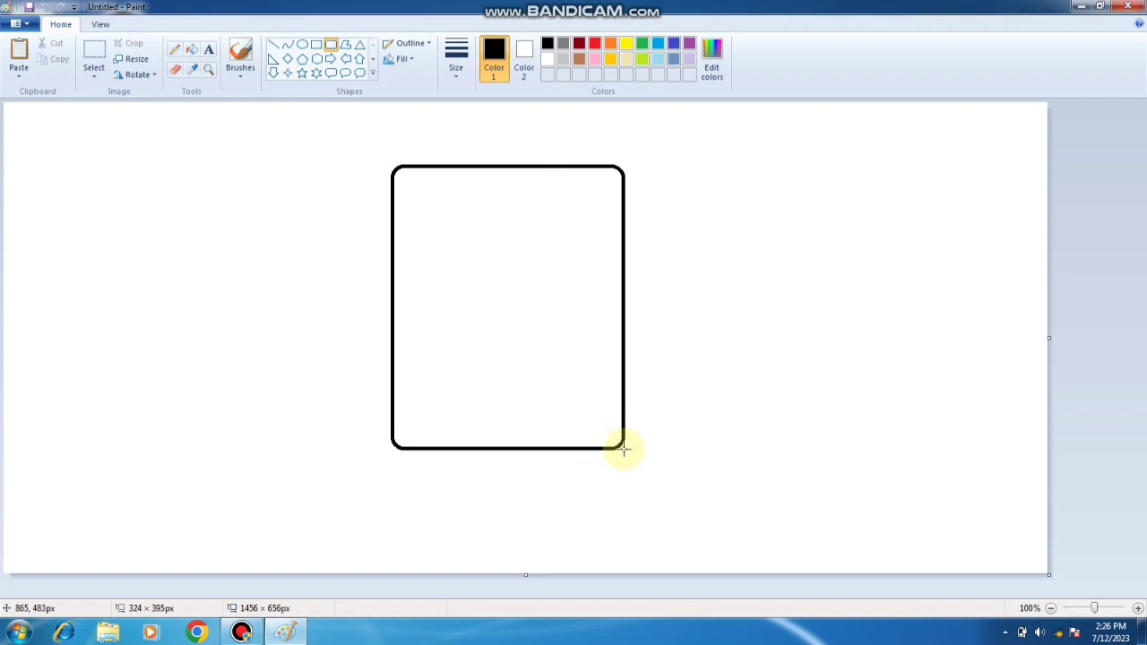
left_click_drag(624, 448, 623, 448)
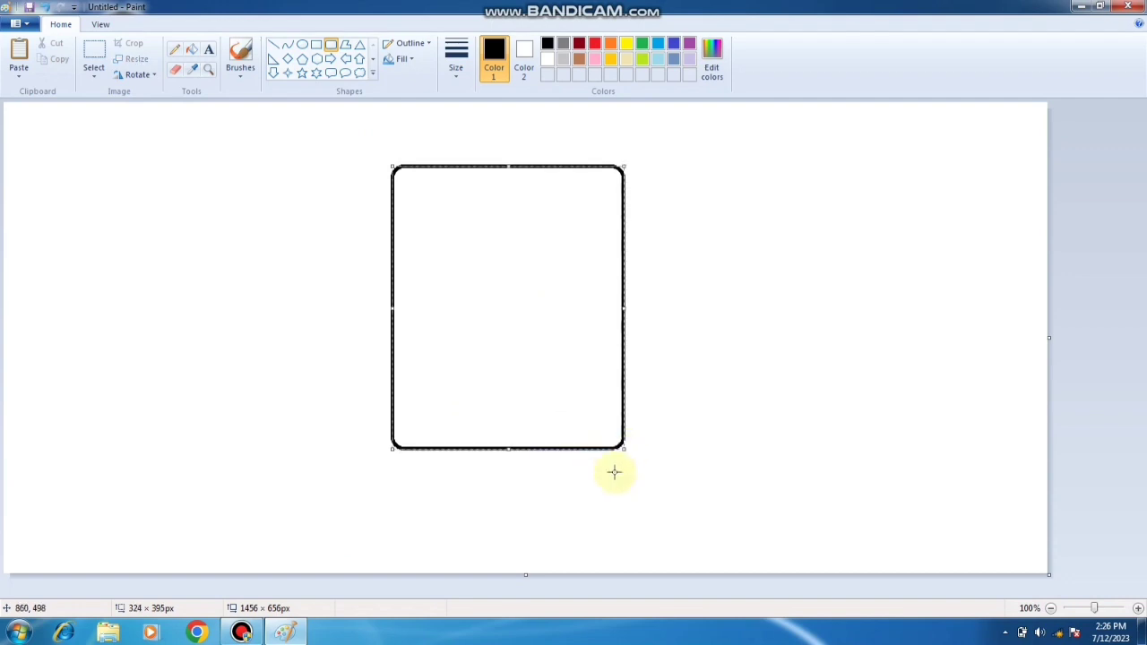
left_click(400, 148)
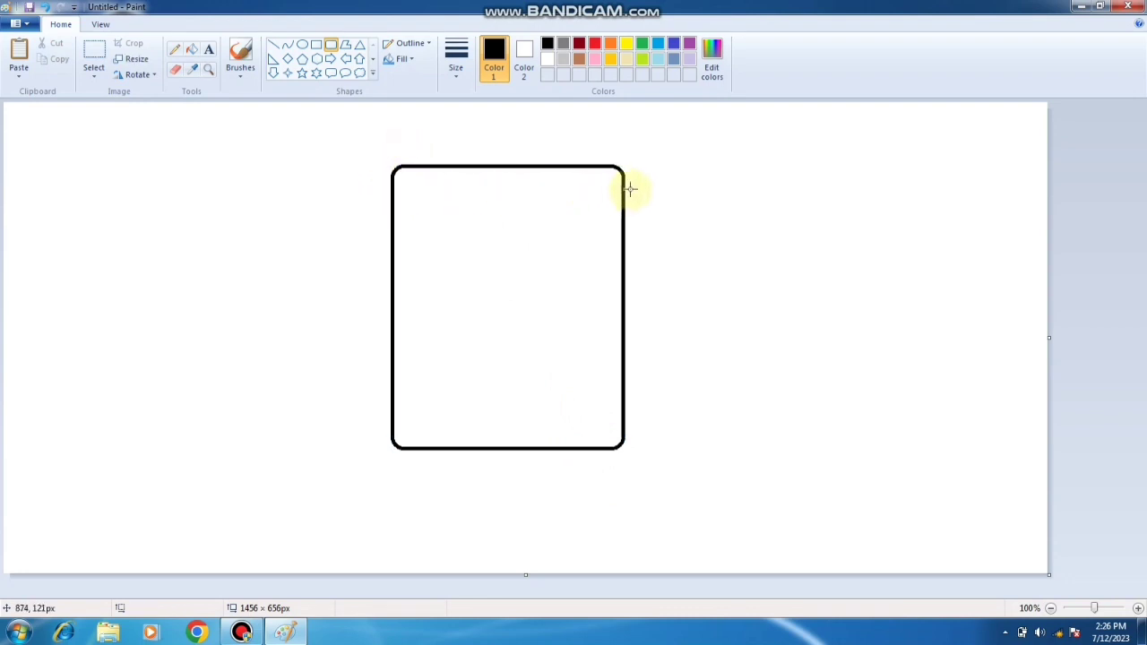
Select a strip about 371 × 41 px over the rounded rectangle's top edge and delete it, leaving the body open
left_click(174, 71)
left_click(94, 62)
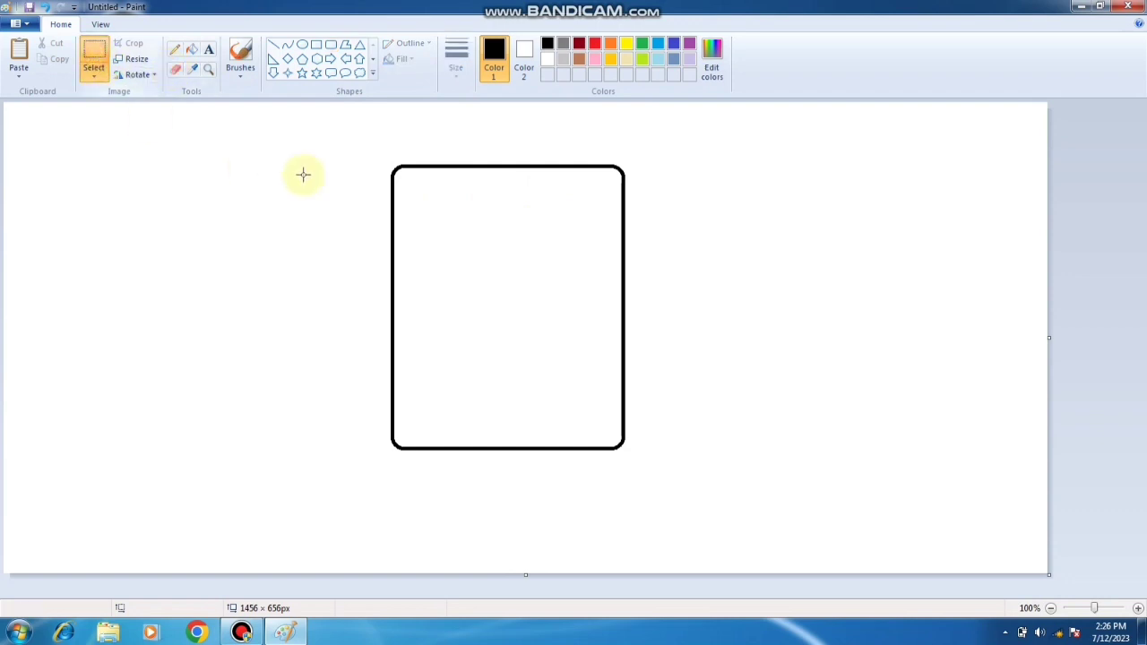
left_click_drag(374, 157, 640, 185)
key("Delete")
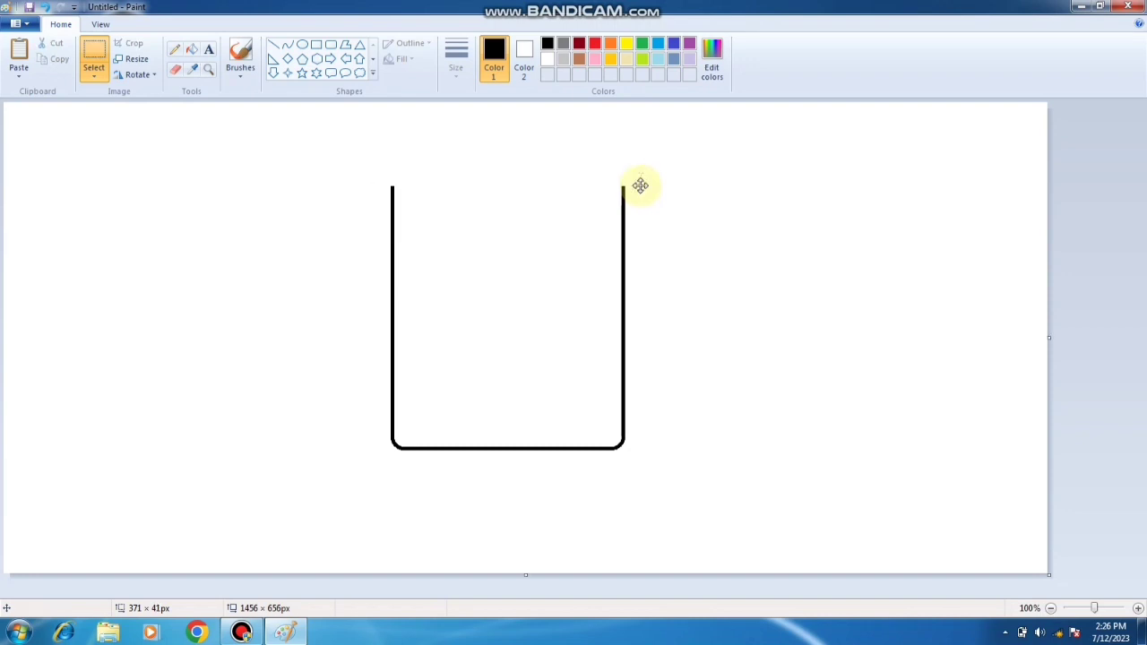
Draw a flat ellipse about 334 × 53 px across the open top of the body as the mug's rim
left_click(302, 44)
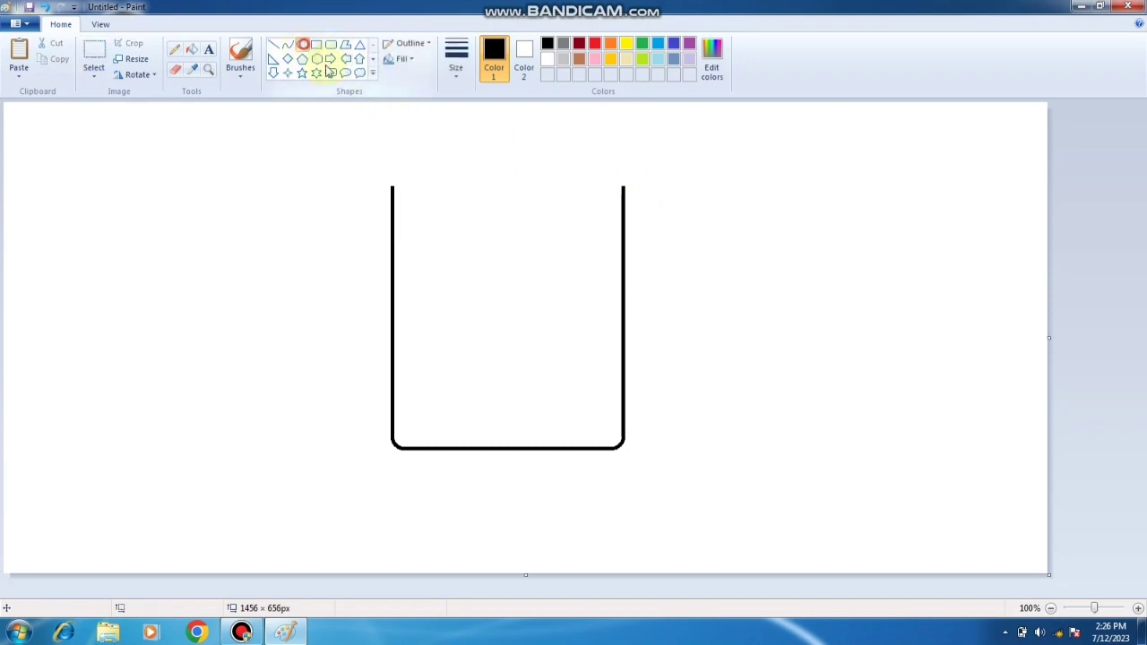
left_click_drag(386, 162, 626, 201)
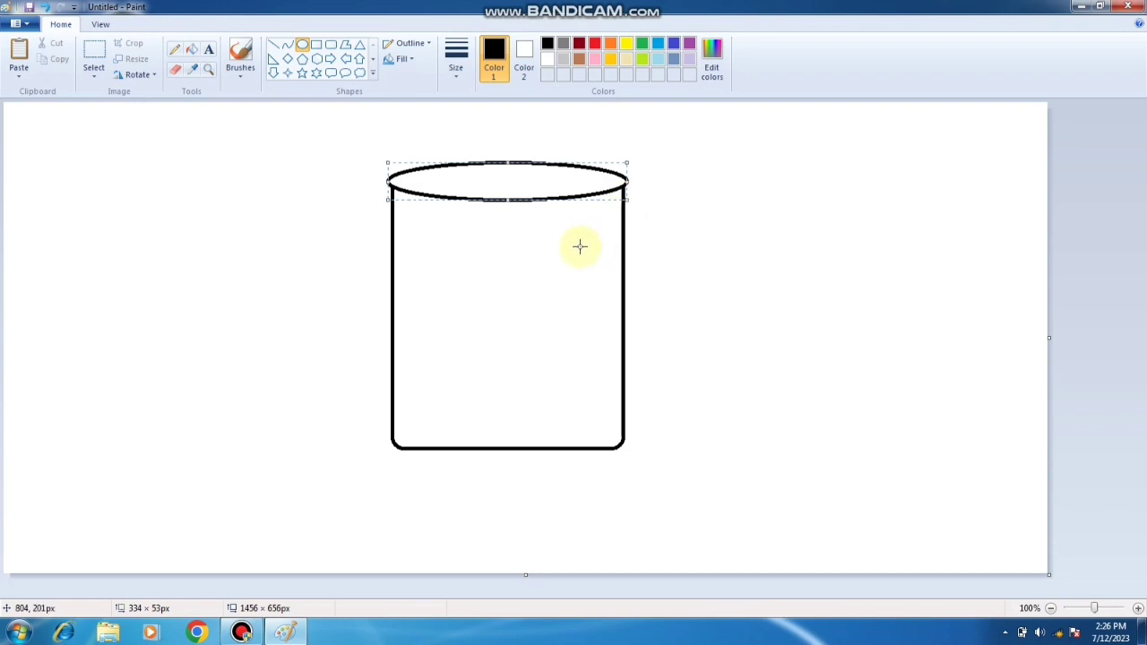
left_click(579, 246)
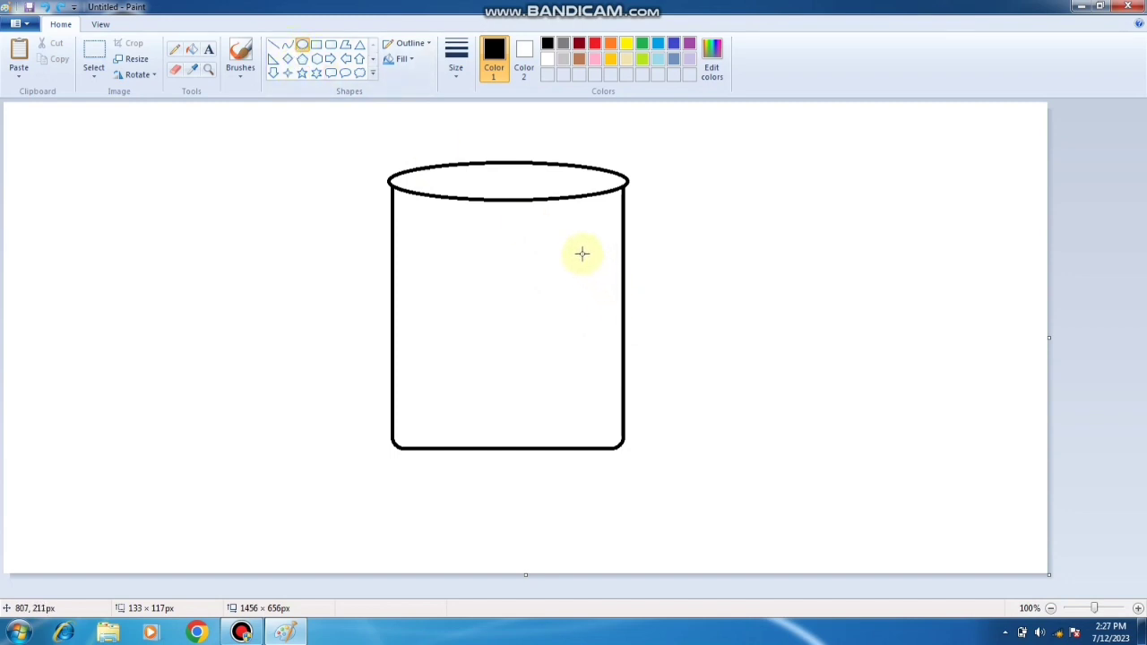
Draw two concentric ovals, about 139 × 126 px and 167 × 153 px, over the body's right edge as the handle
left_click_drag(580, 251, 680, 341)
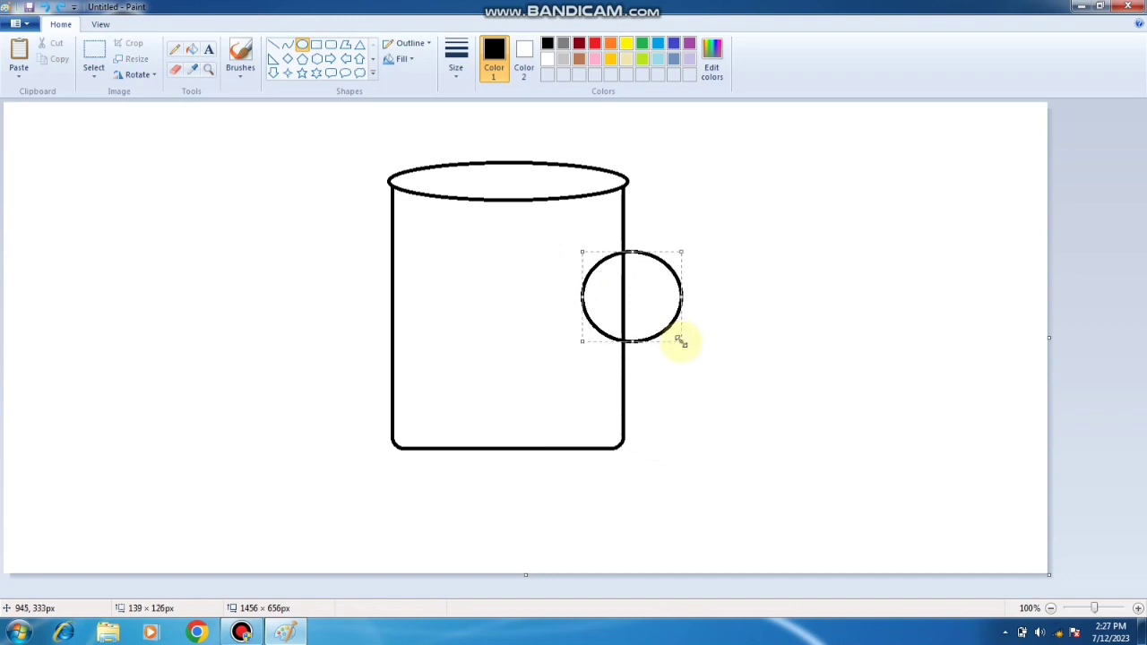
left_click(302, 44)
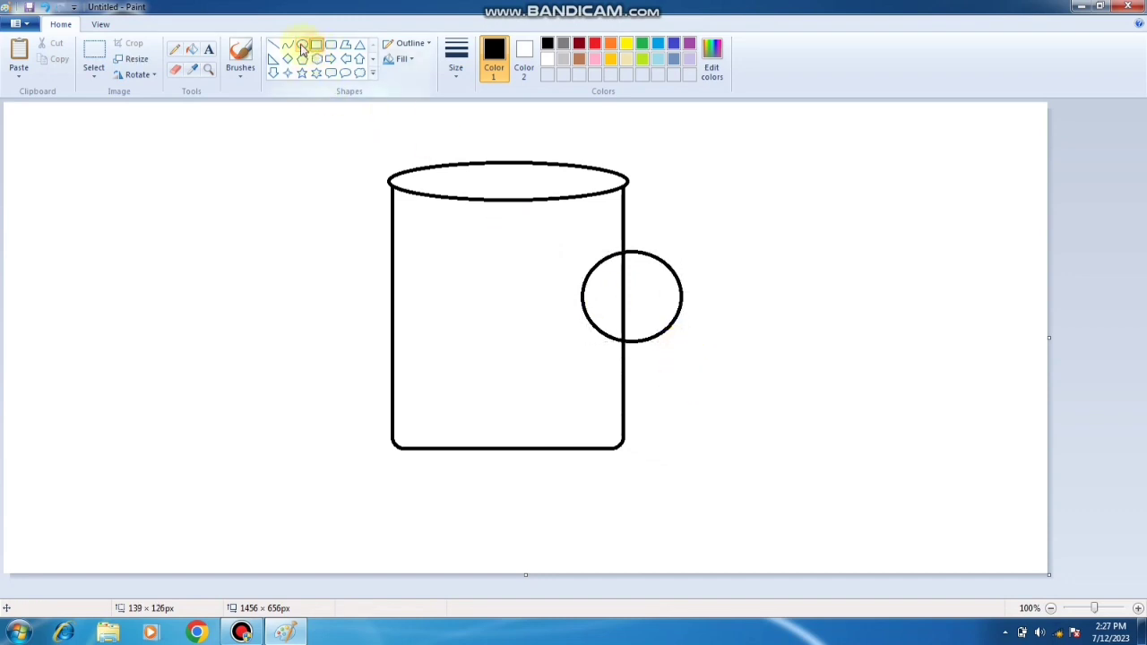
left_click_drag(574, 242, 691, 352)
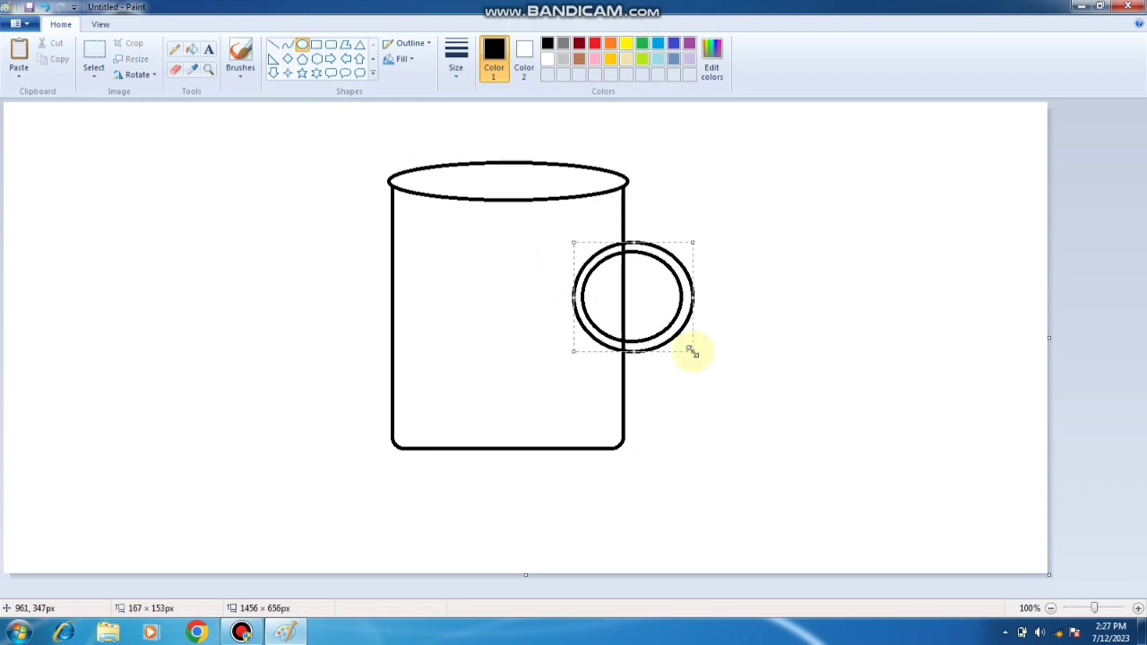
left_click(564, 277)
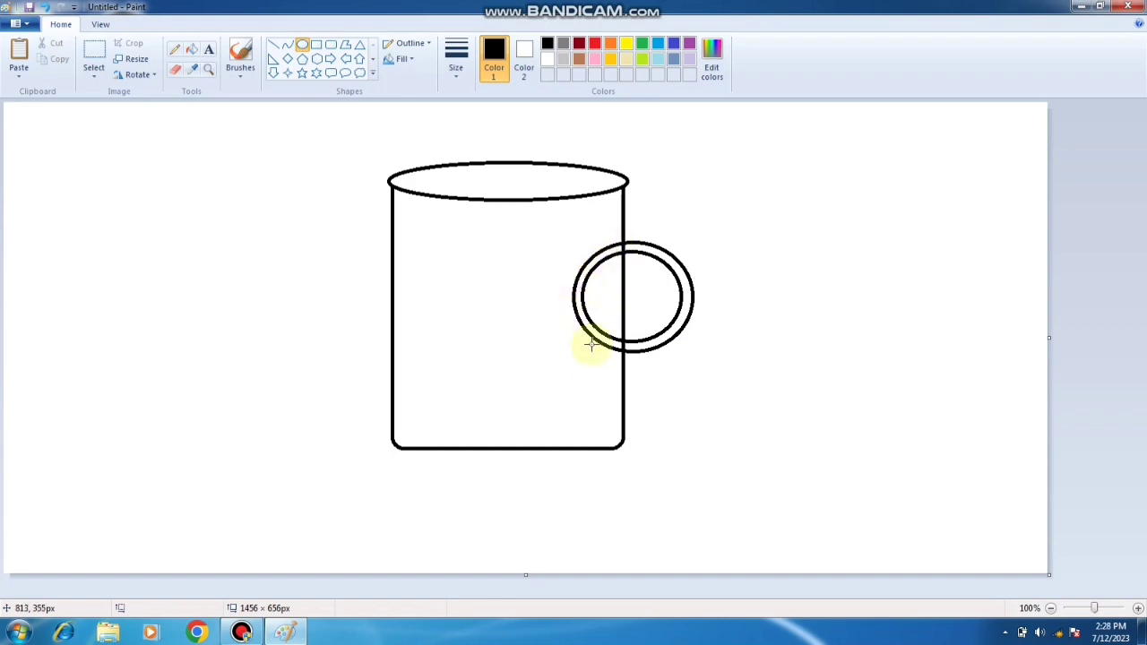
Select an area about 105 × 200 px covering the handle ovals' part inside the mug body and delete it
left_click(93, 54)
left_click_drag(546, 214, 621, 357)
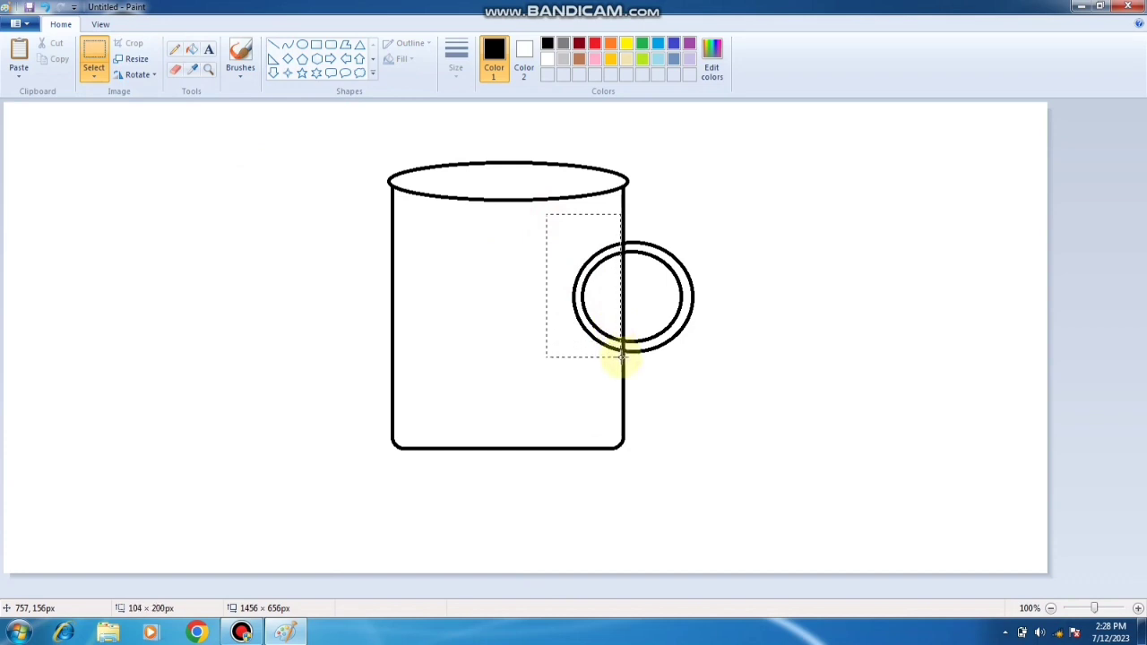
left_click_drag(622, 356, 622, 358)
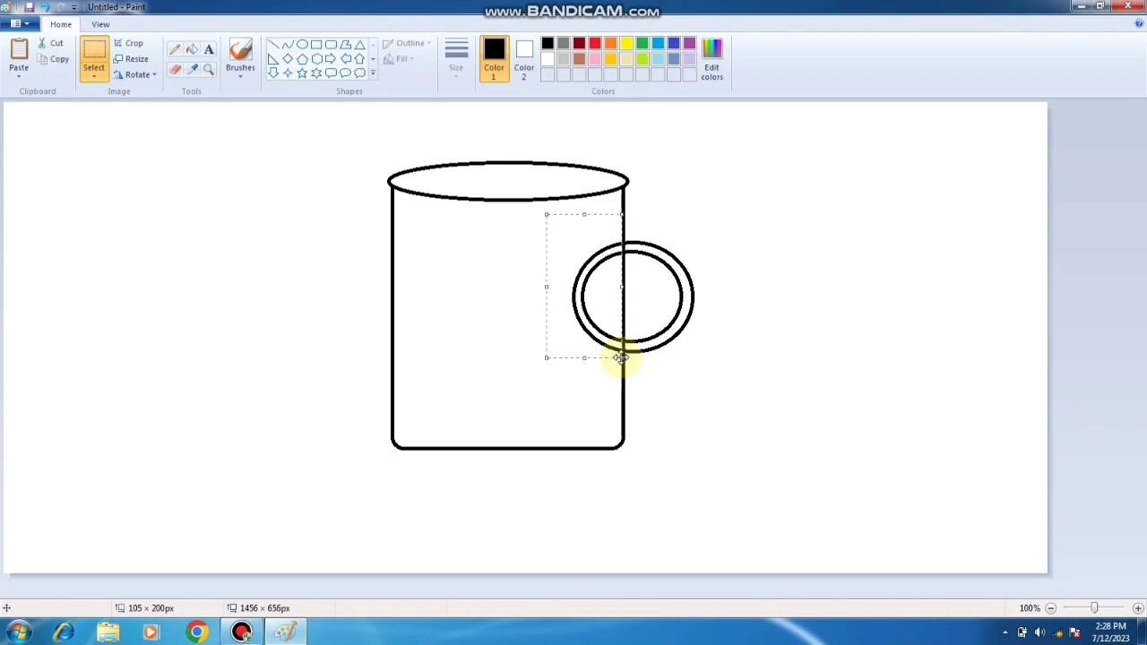
key("Delete")
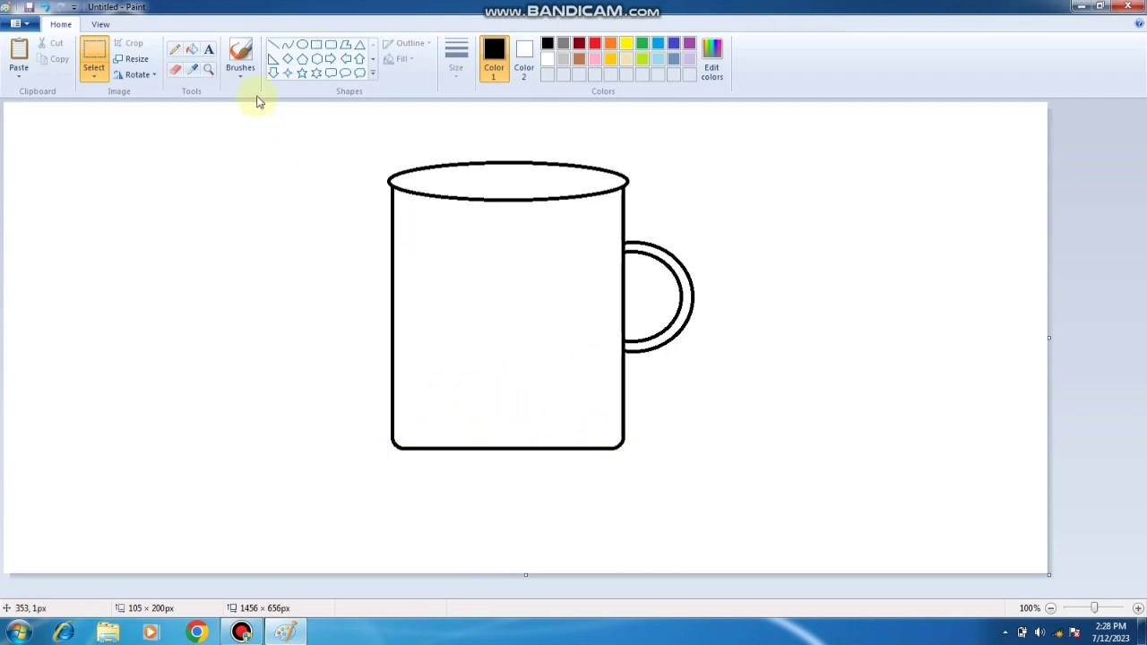
Draw a curve between the mug's two bottom corners and bend its middle upward
left_click(287, 45)
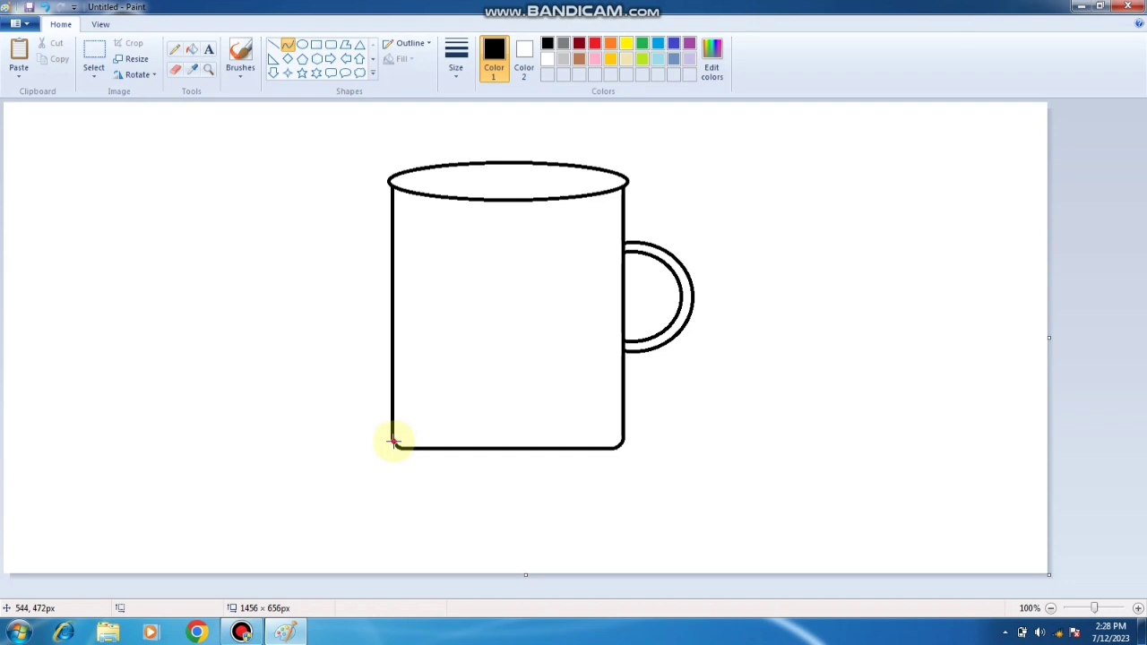
left_click_drag(393, 442, 623, 444)
left_click_drag(535, 440, 511, 420)
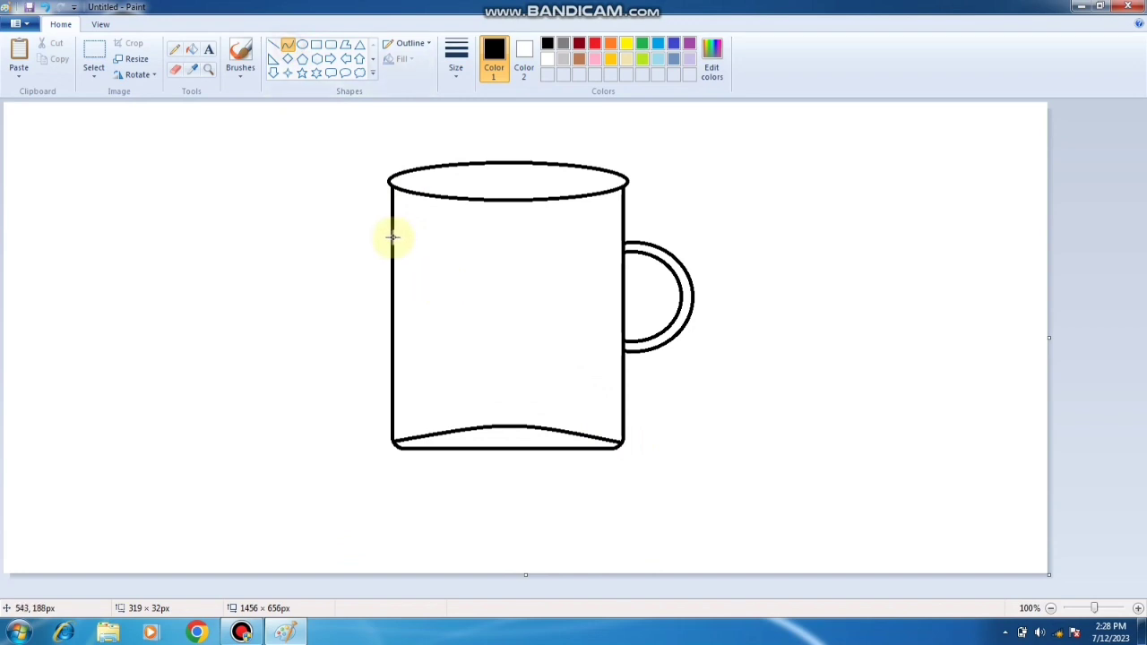
Draw two curved stripes across the upper half of the mug body, each with its middle bent slightly downward
left_click_drag(392, 236, 622, 236)
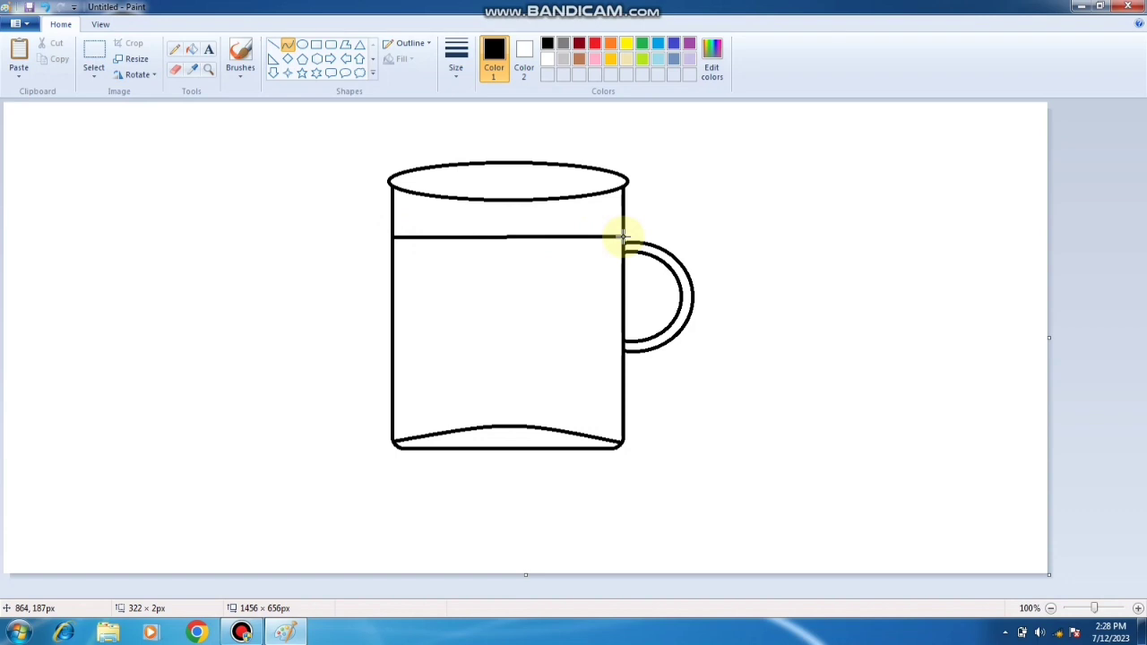
left_click_drag(623, 236, 623, 238)
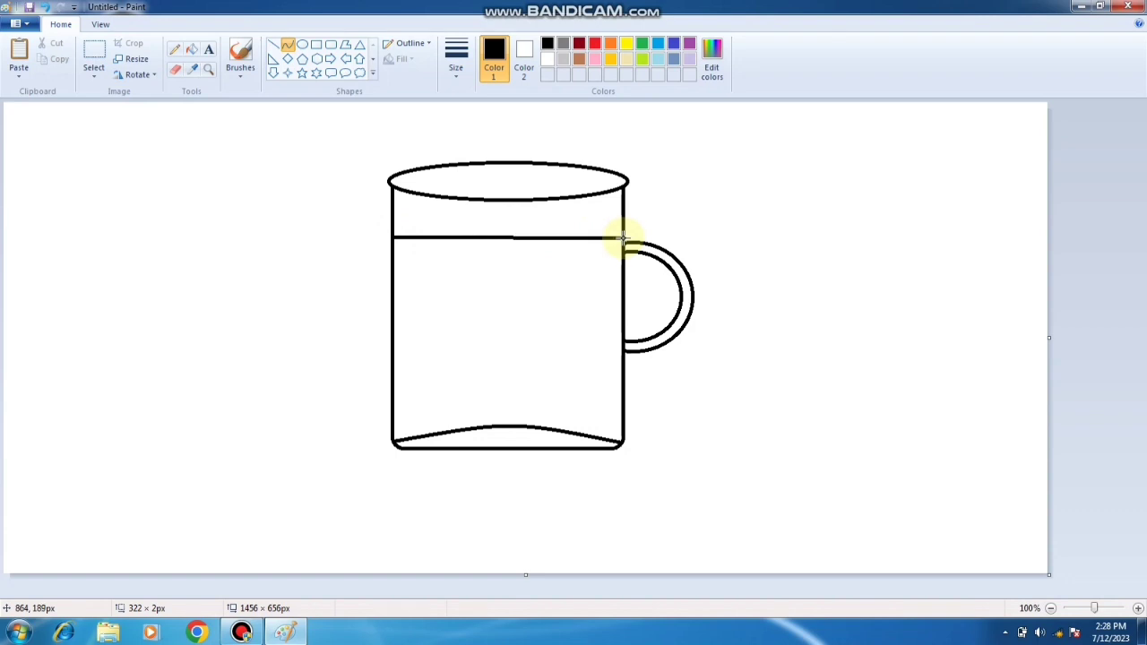
left_click_drag(514, 234, 515, 252)
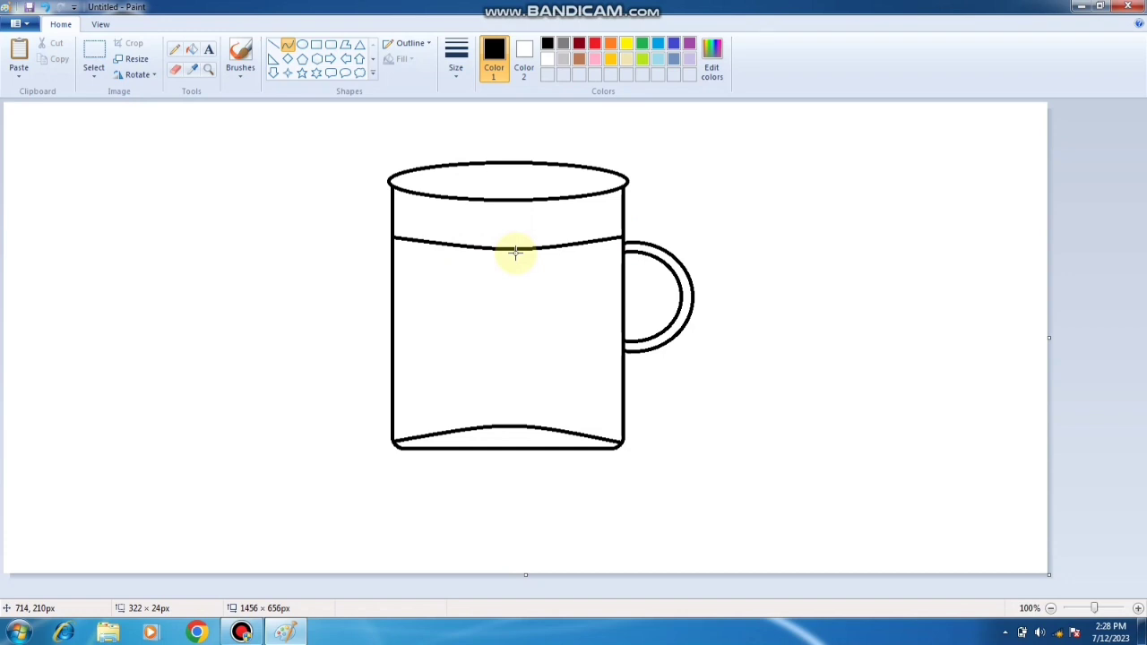
left_click(287, 45)
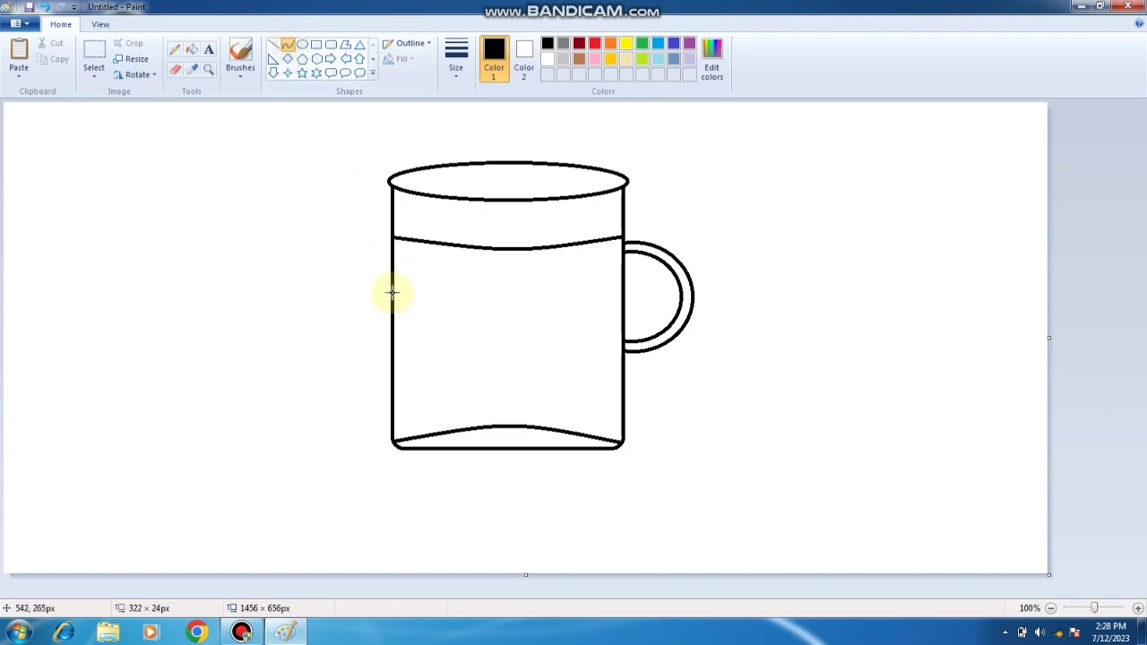
left_click_drag(392, 288, 622, 289)
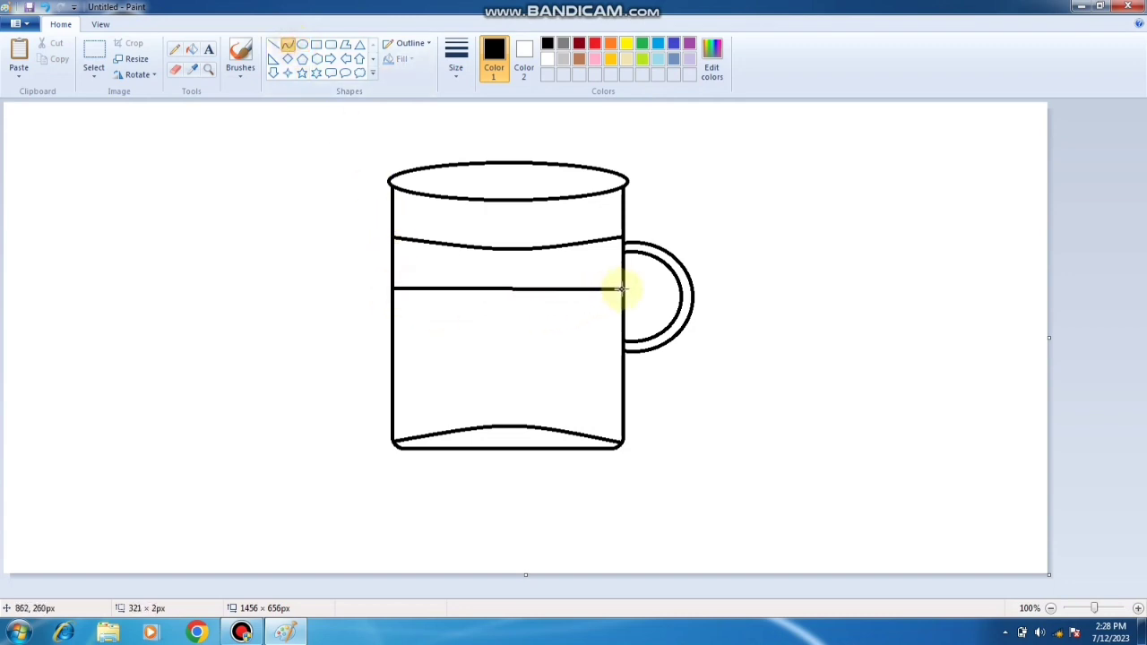
left_click_drag(514, 289, 516, 306)
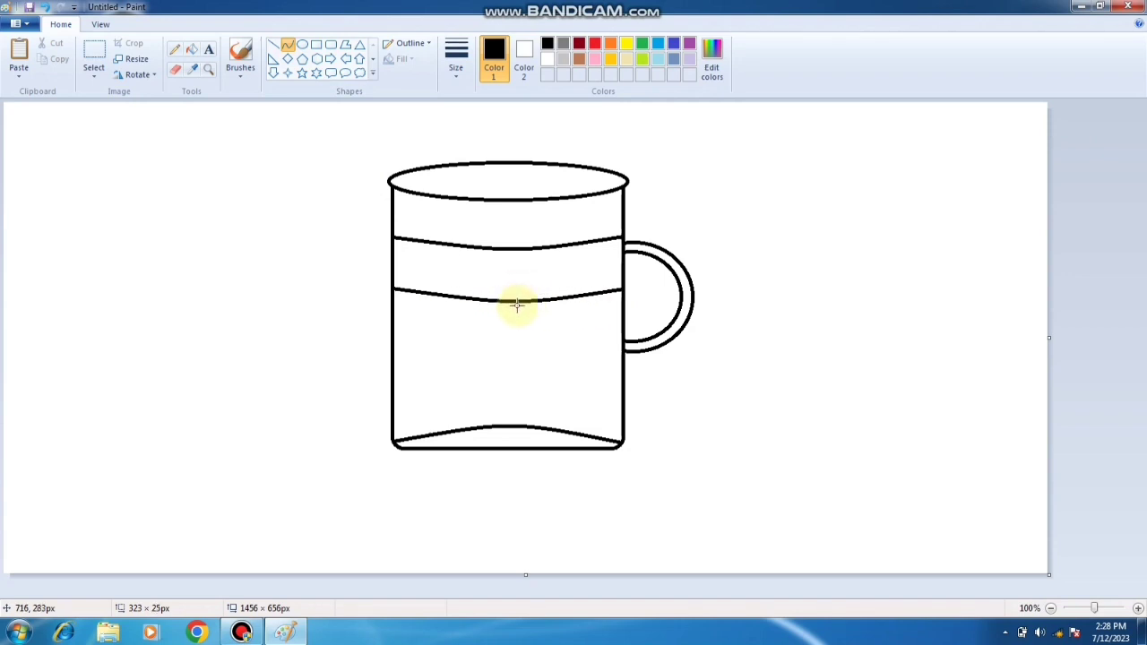
Add two more downward-bent curved stripes across the mug, between the existing stripes and the base curve
left_click(302, 44)
left_click(287, 45)
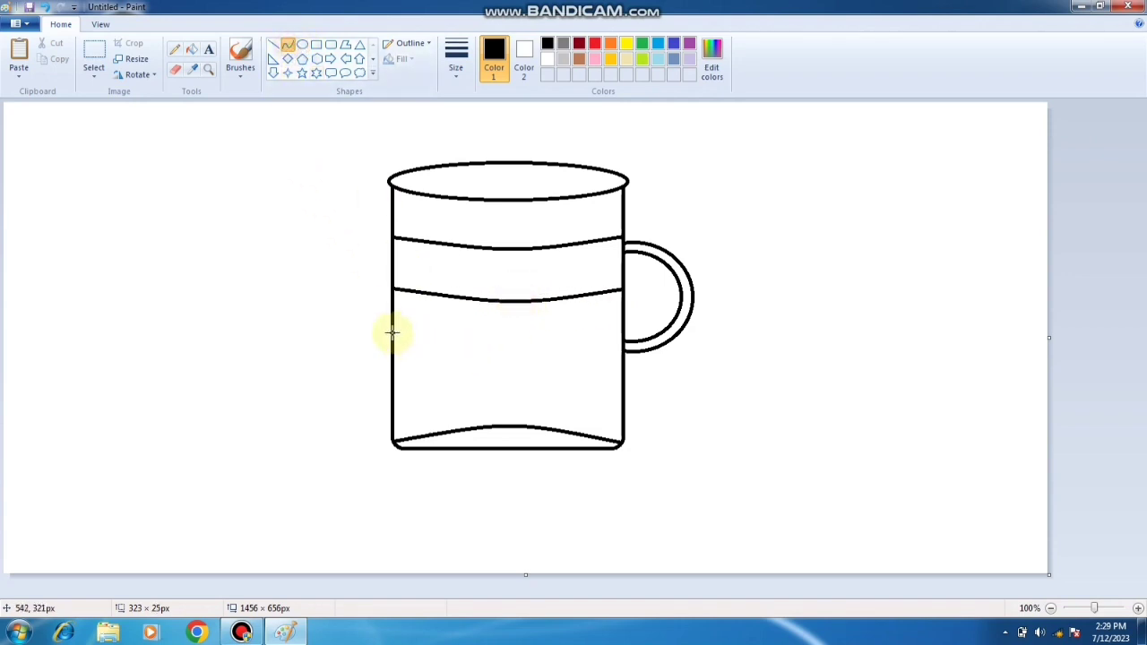
left_click_drag(391, 329, 622, 331)
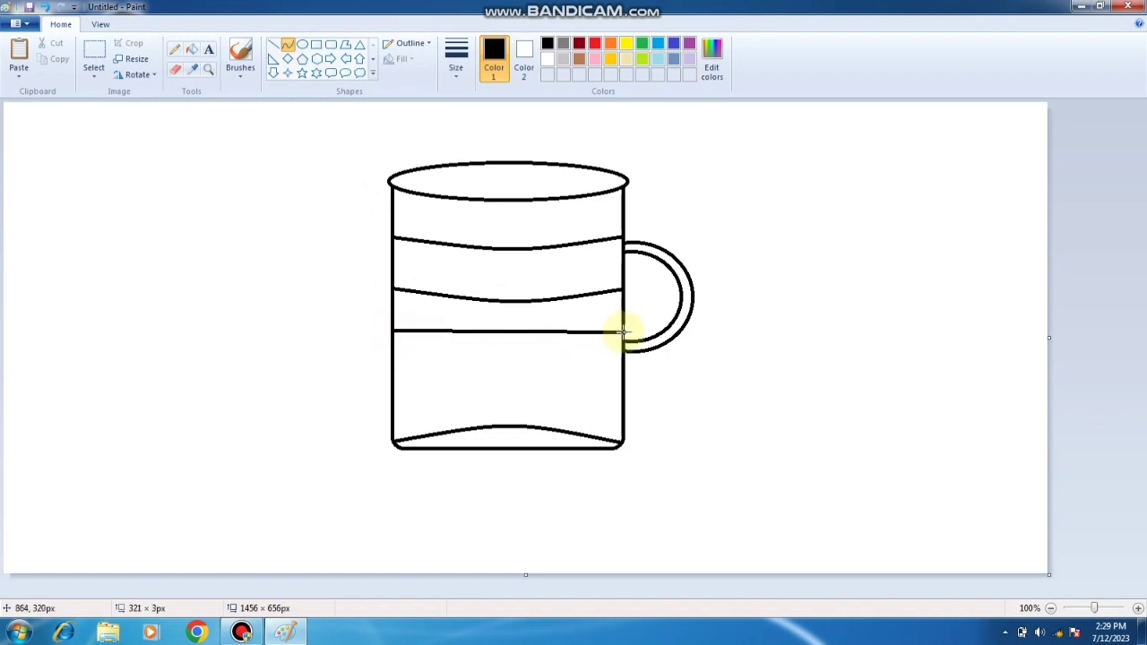
left_click_drag(522, 330, 514, 352)
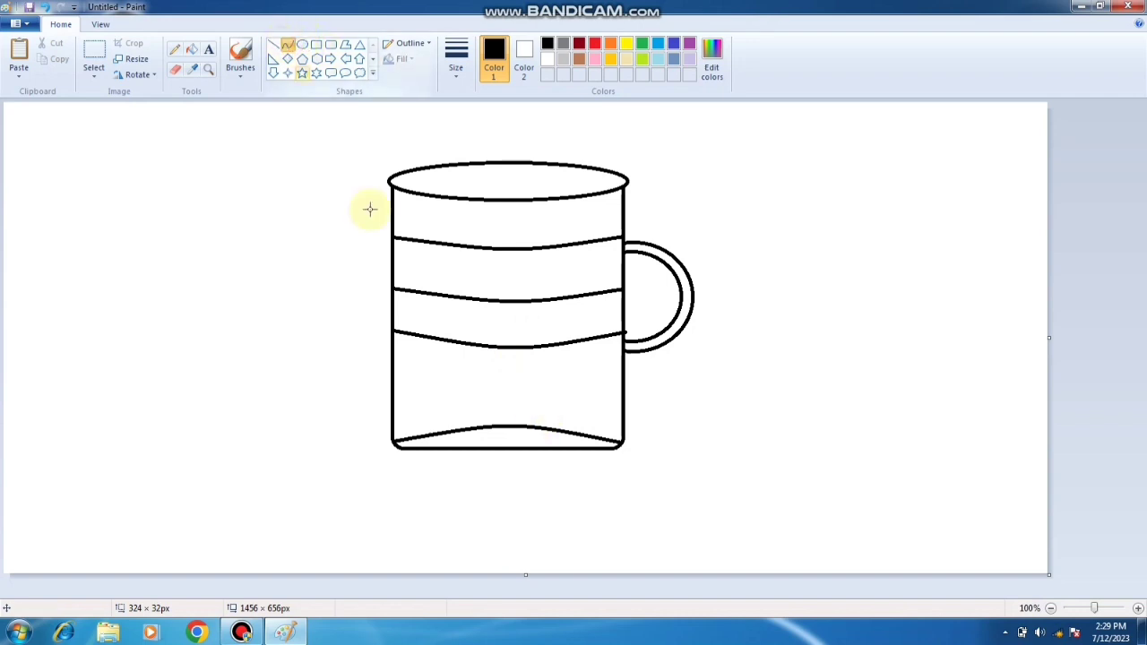
mouse_move(395, 379)
left_mouse_down()
mouse_move(588, 389)
mouse_move(623, 381)
left_mouse_up()
left_click_drag(548, 379, 516, 403)
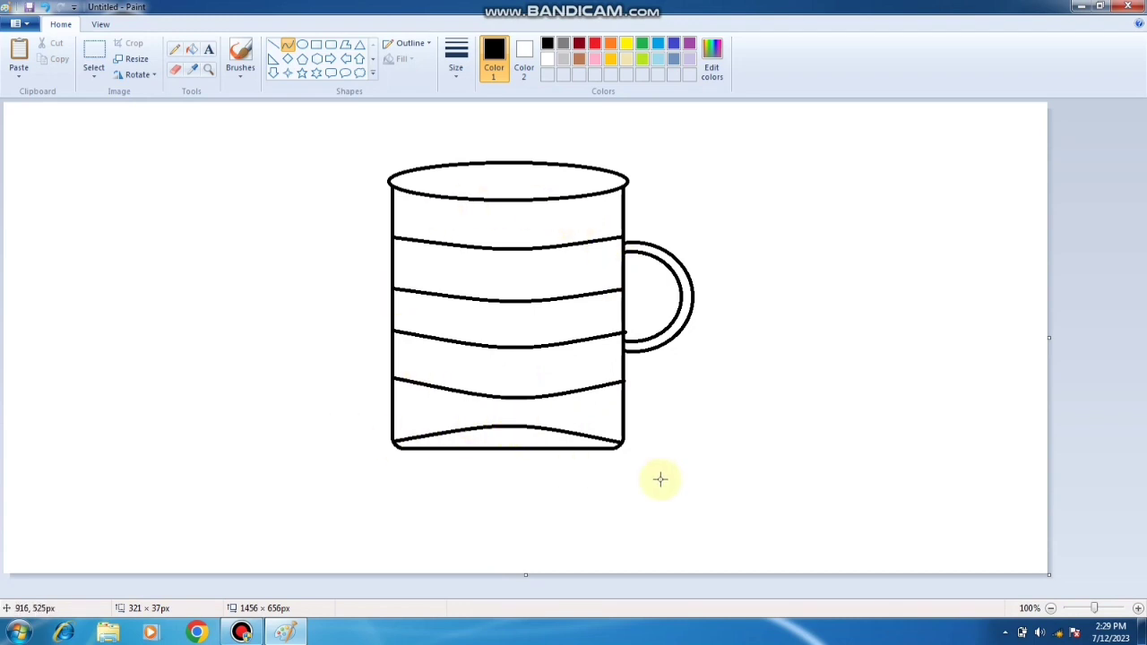
Draw a wide ellipse about 779 × 158 px as the saucer and move it up so it surrounds the mug's base
left_click(303, 45)
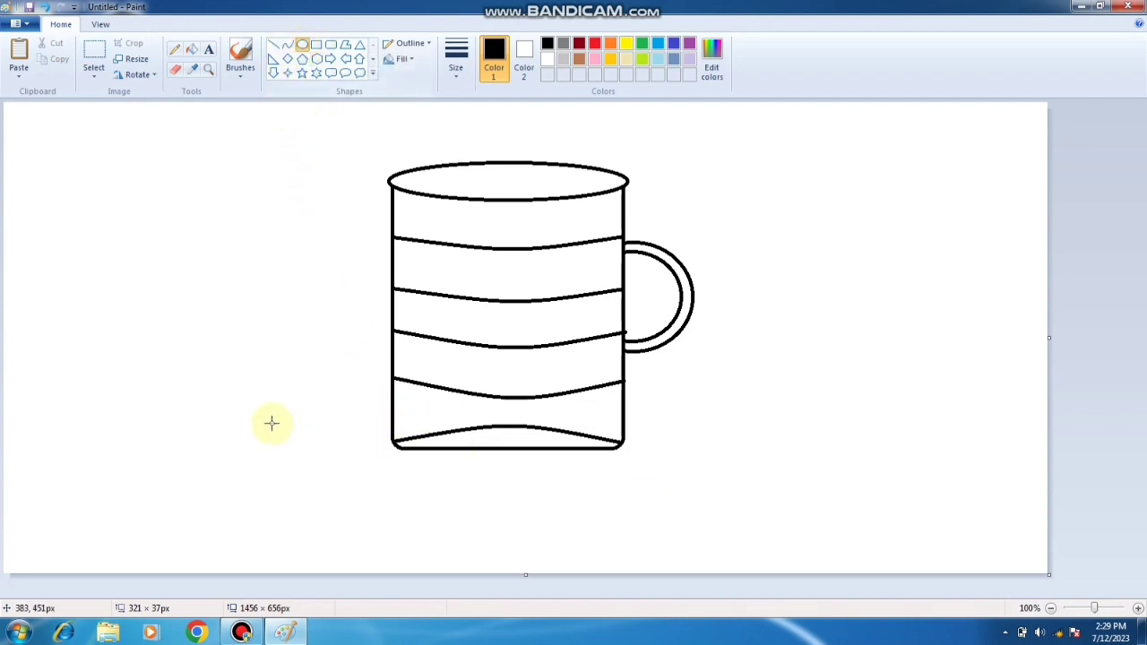
mouse_move(226, 403)
left_mouse_down()
mouse_move(296, 463)
mouse_move(573, 502)
mouse_move(794, 509)
mouse_move(785, 517)
left_mouse_up()
left_click_drag(575, 517, 576, 485)
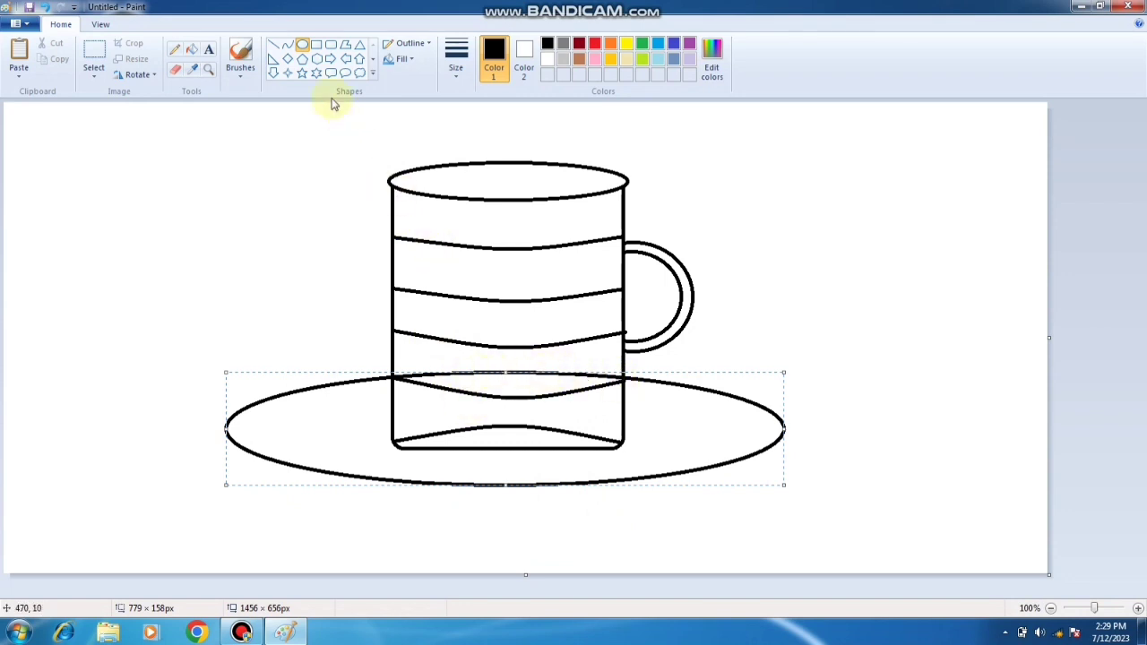
left_click(94, 54)
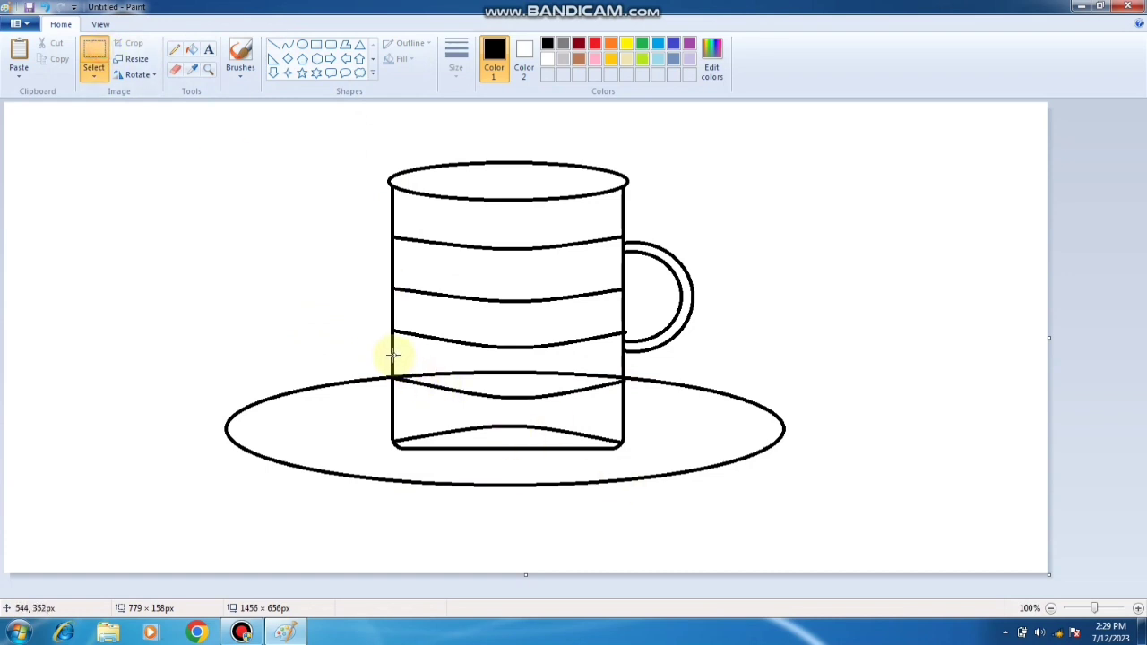
Clear the about 315 × 76 px area where the saucer crosses the mug, and redraw the lowest stripe as a downward-bent curve
left_click_drag(396, 356, 620, 409)
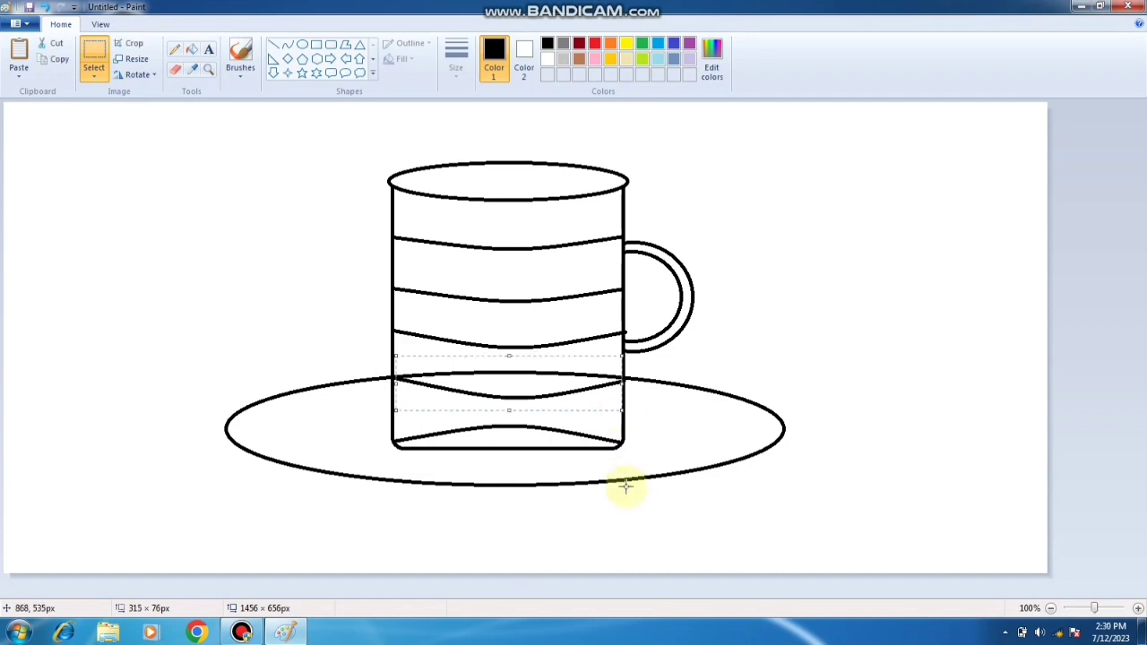
key("Delete")
left_click(286, 44)
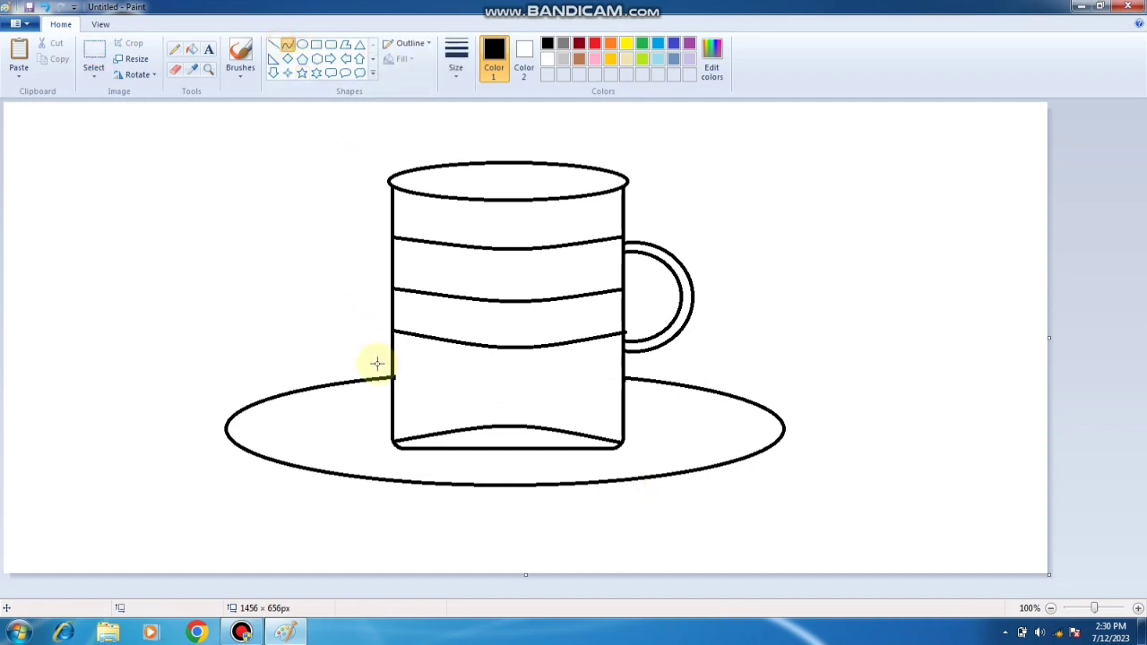
left_click_drag(391, 377, 625, 380)
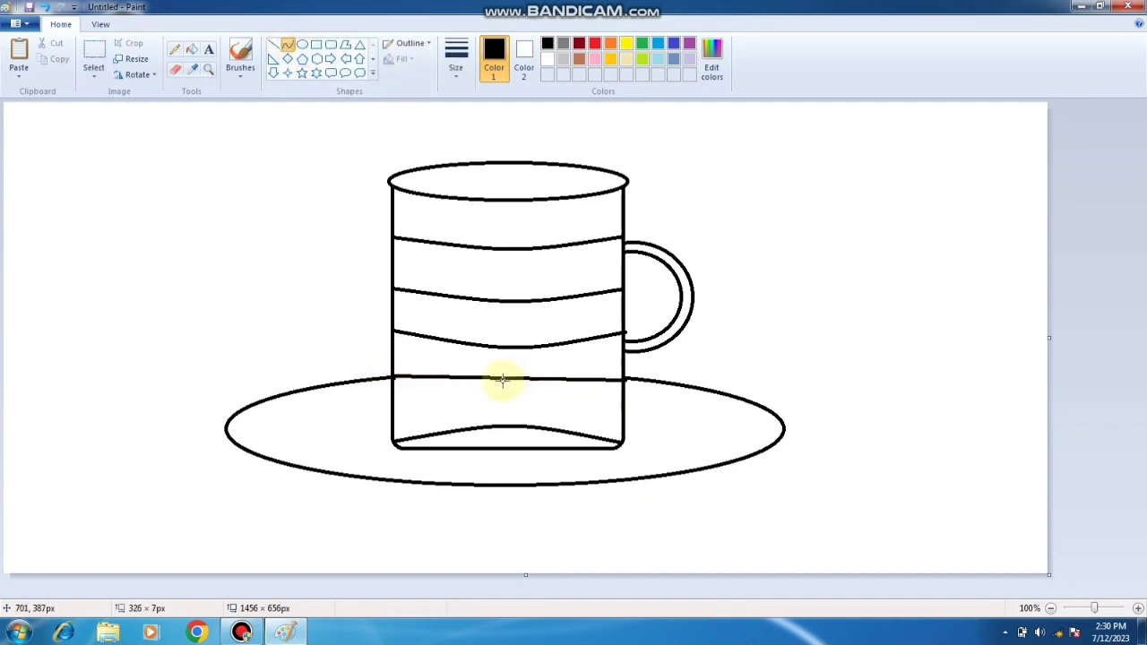
left_click_drag(504, 379, 511, 397)
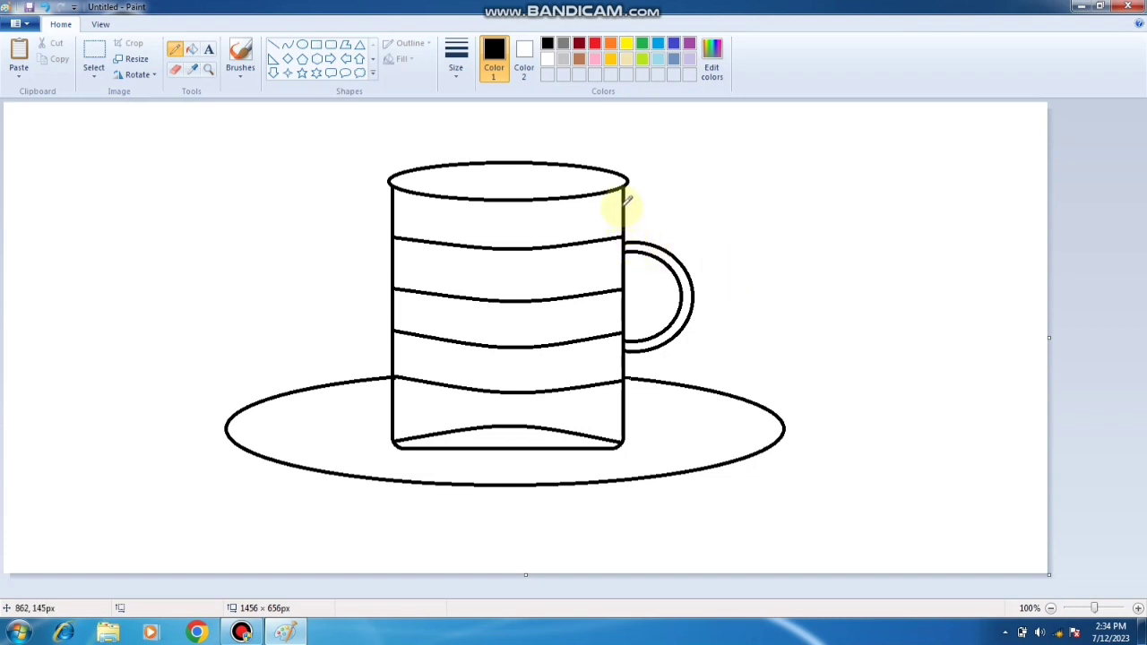
Recolor the connected black outlines of the mug, handle and saucer green with a fill
left_click(199, 53)
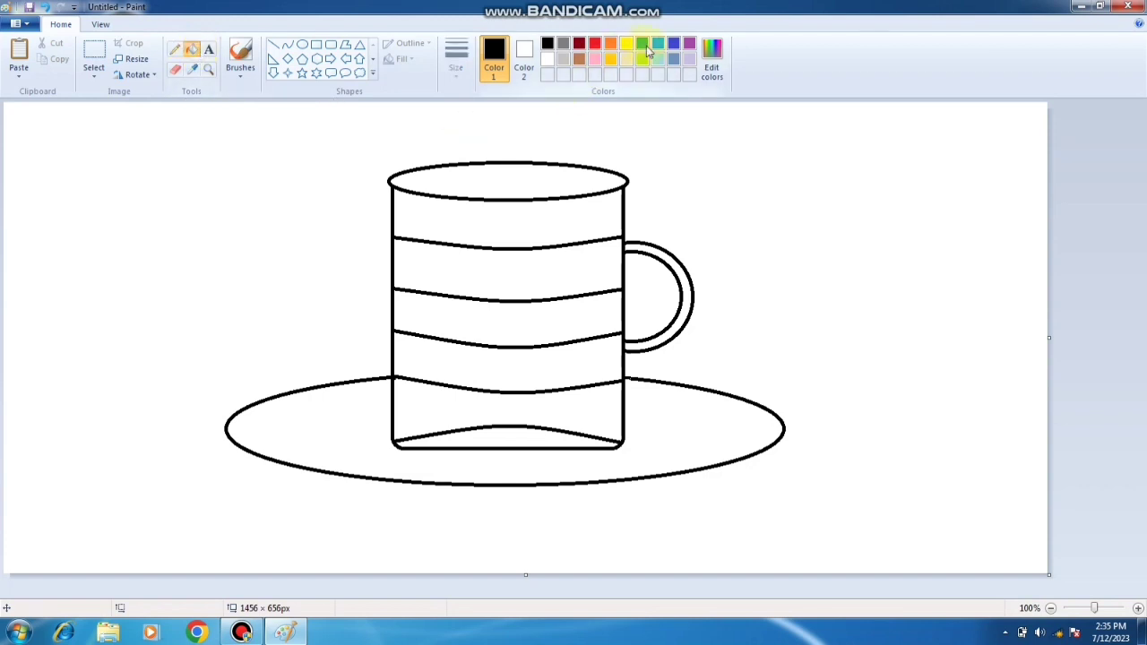
left_click(643, 45)
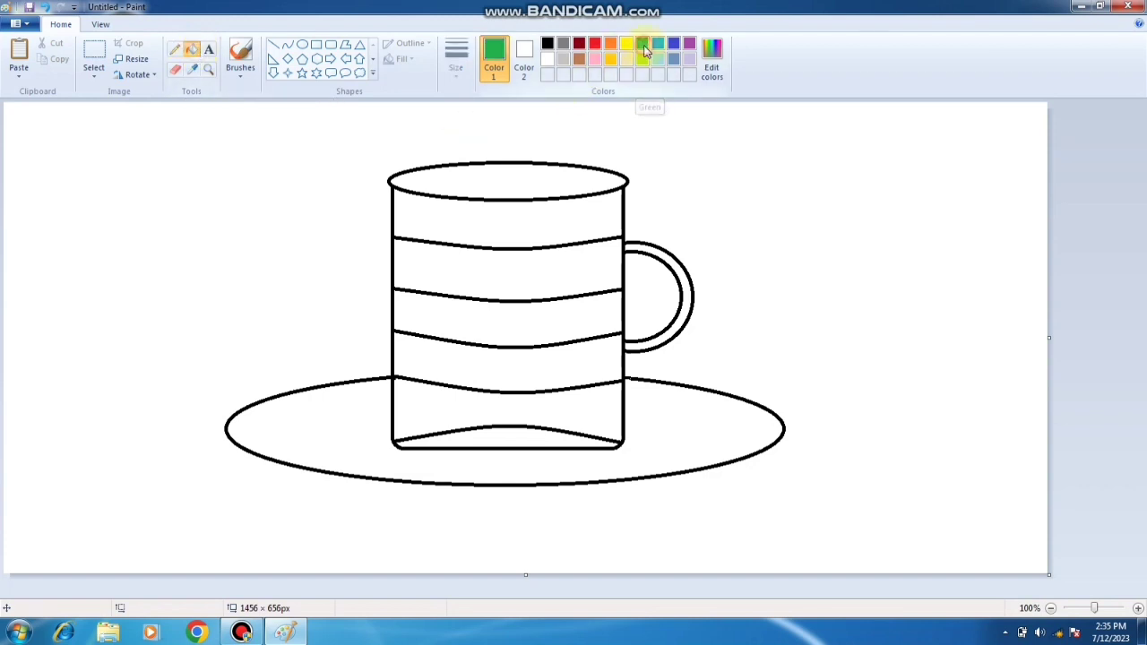
left_click(627, 181)
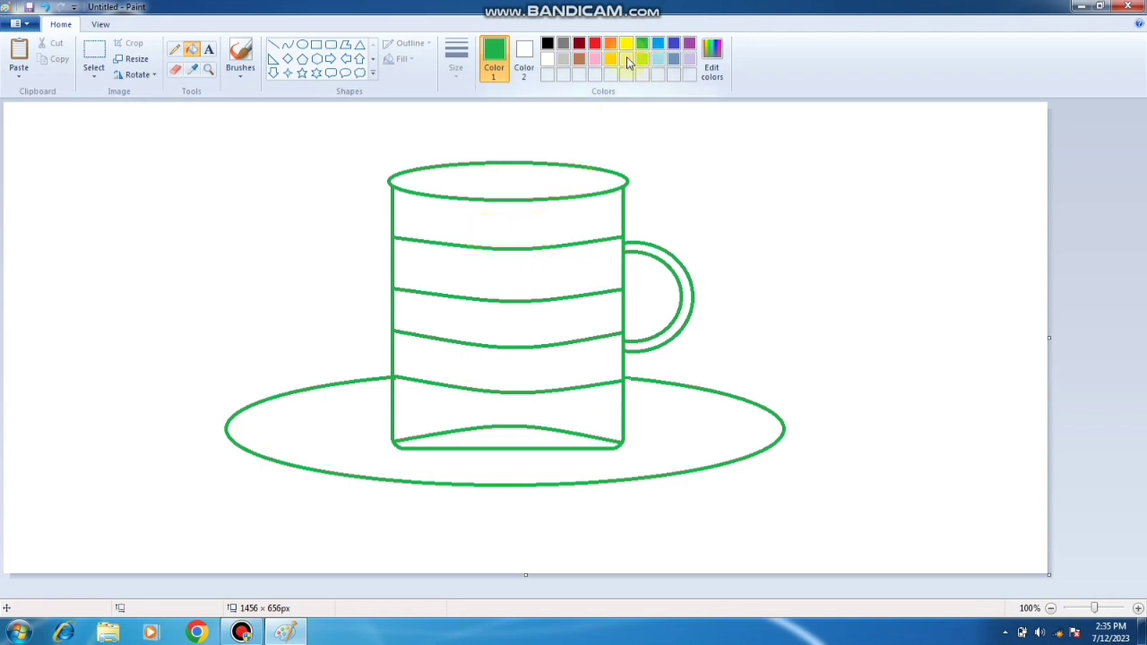
Fill all five bands of the mug body between the rim and the base curve with red
left_click(593, 43)
left_click(582, 217)
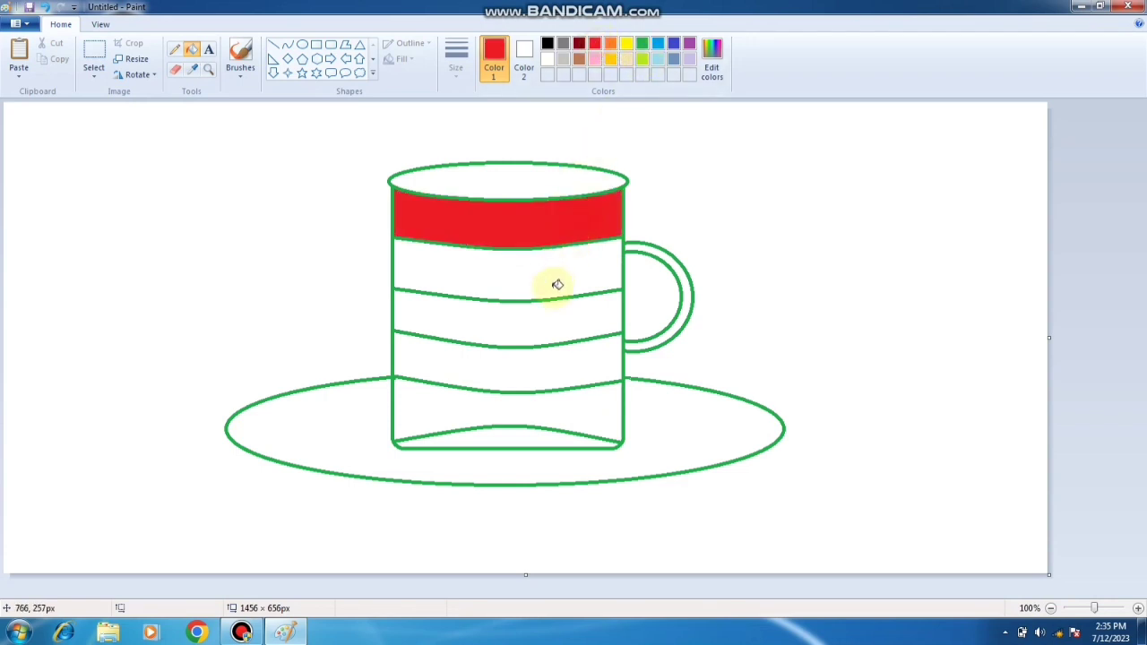
left_click(557, 284)
left_click(552, 324)
left_click(555, 371)
left_click(567, 411)
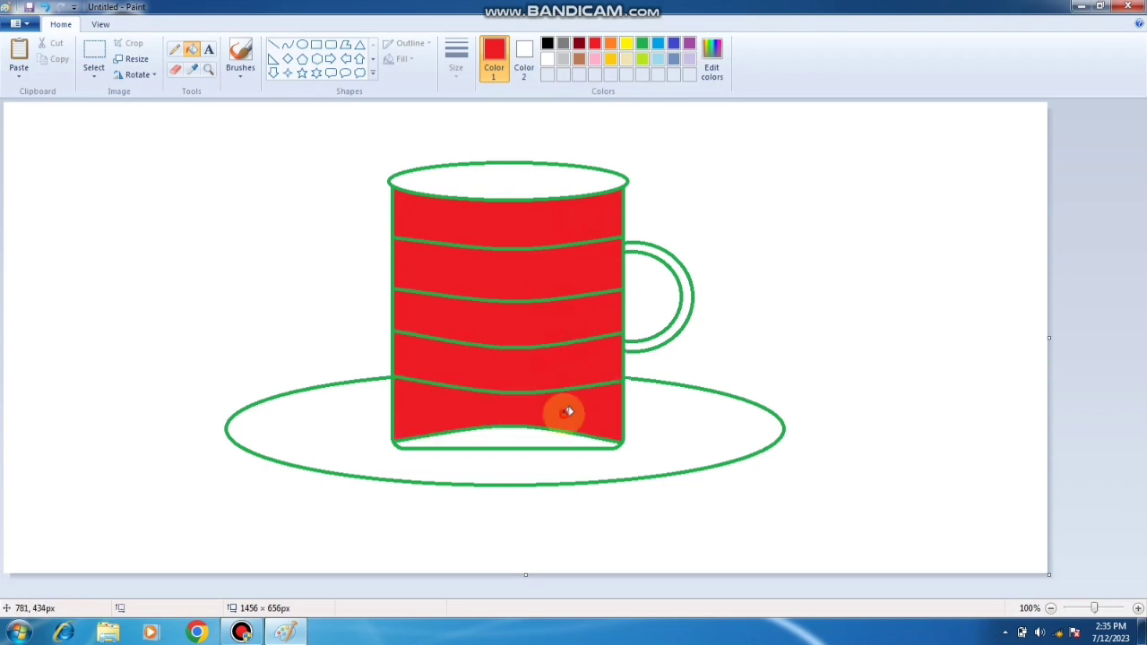
left_click(504, 341)
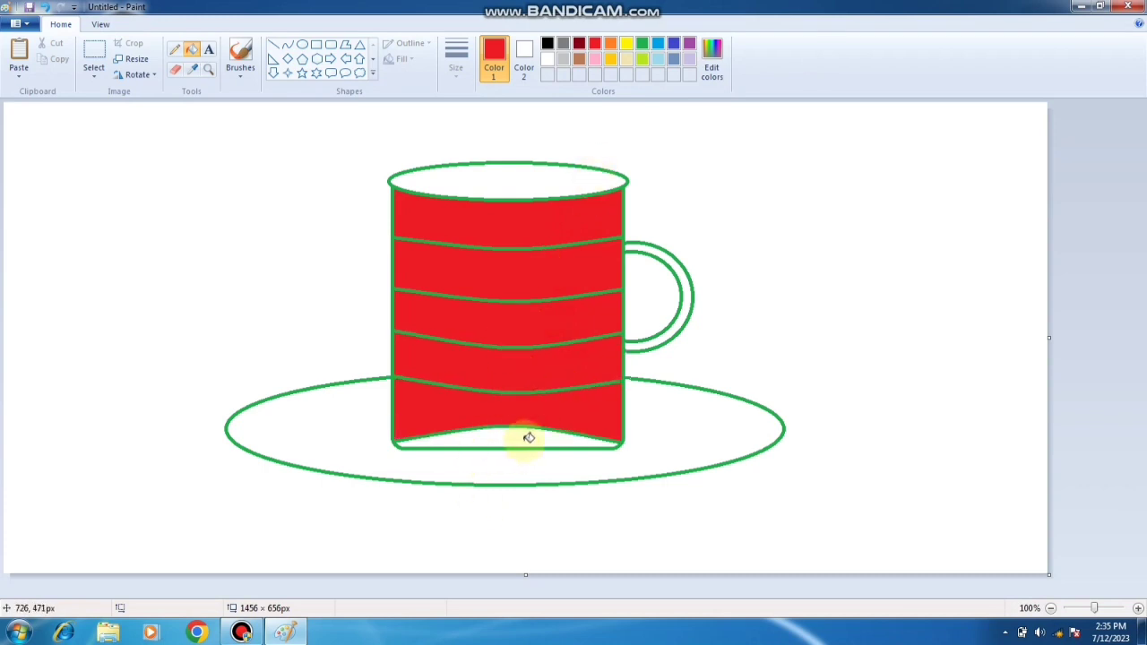
Fill the mug's base section with green and the ellipse of its opening with dark gray
left_click(642, 43)
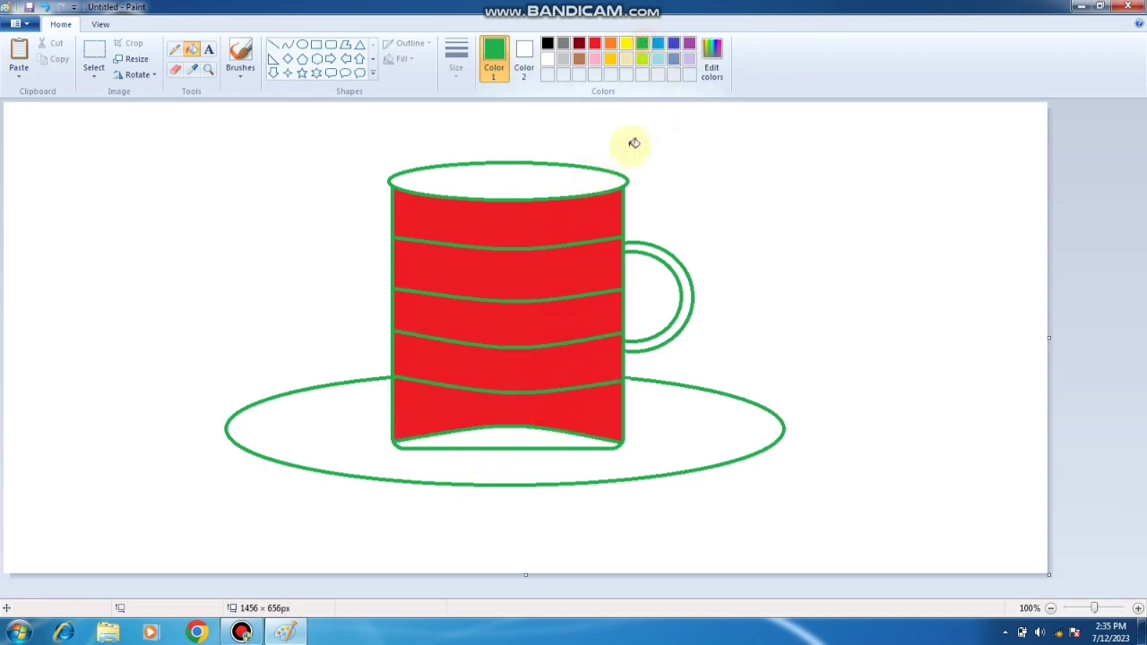
left_click(520, 437)
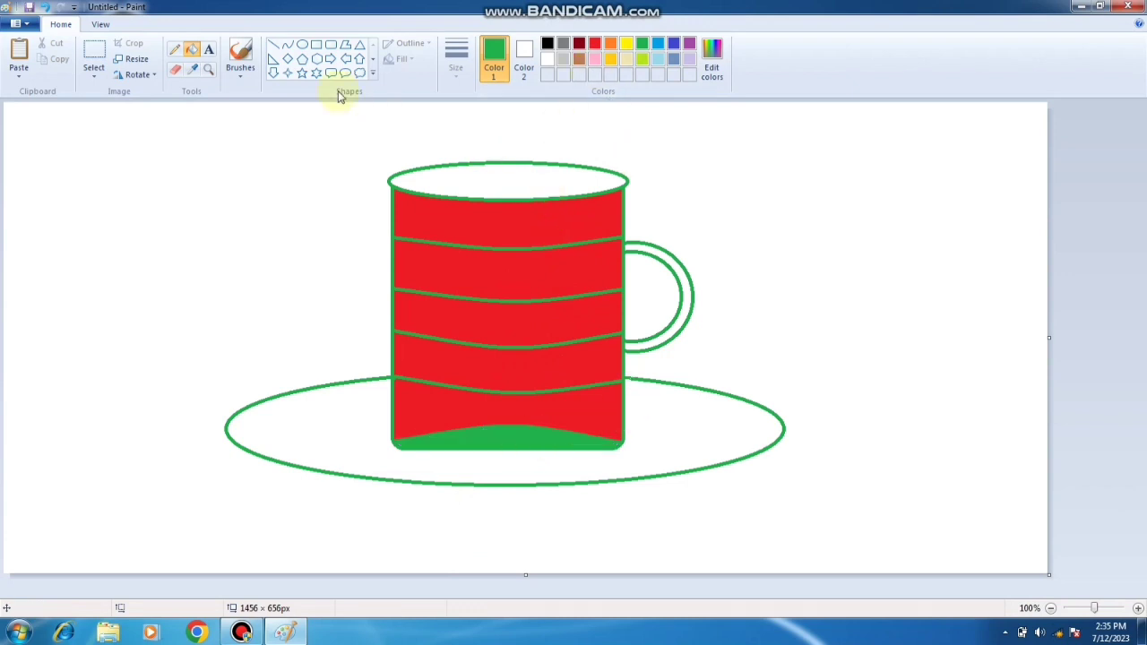
left_click(562, 43)
left_click(487, 175)
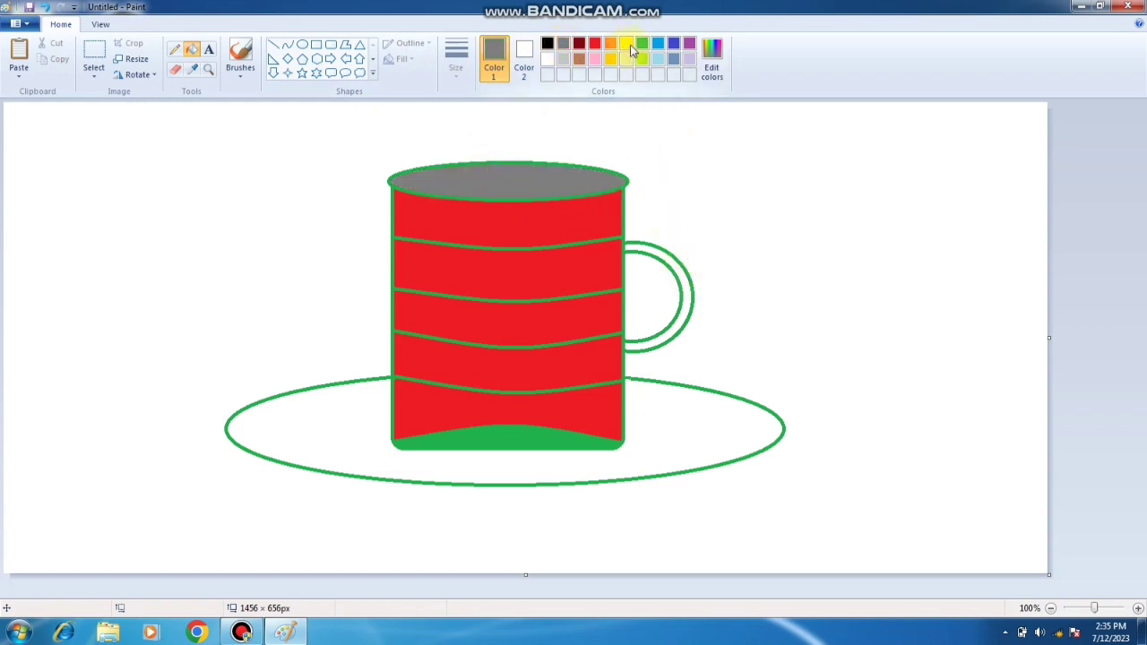
Fill the saucer and the band of the mug's handle with indigo blue
left_click(673, 43)
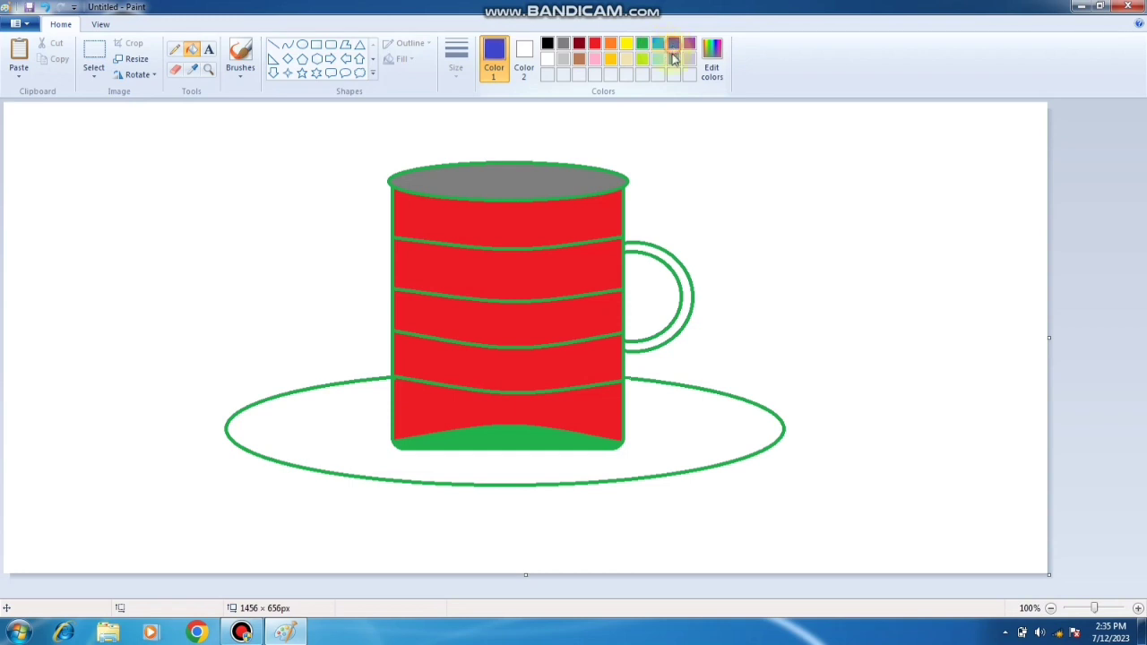
left_click(666, 436)
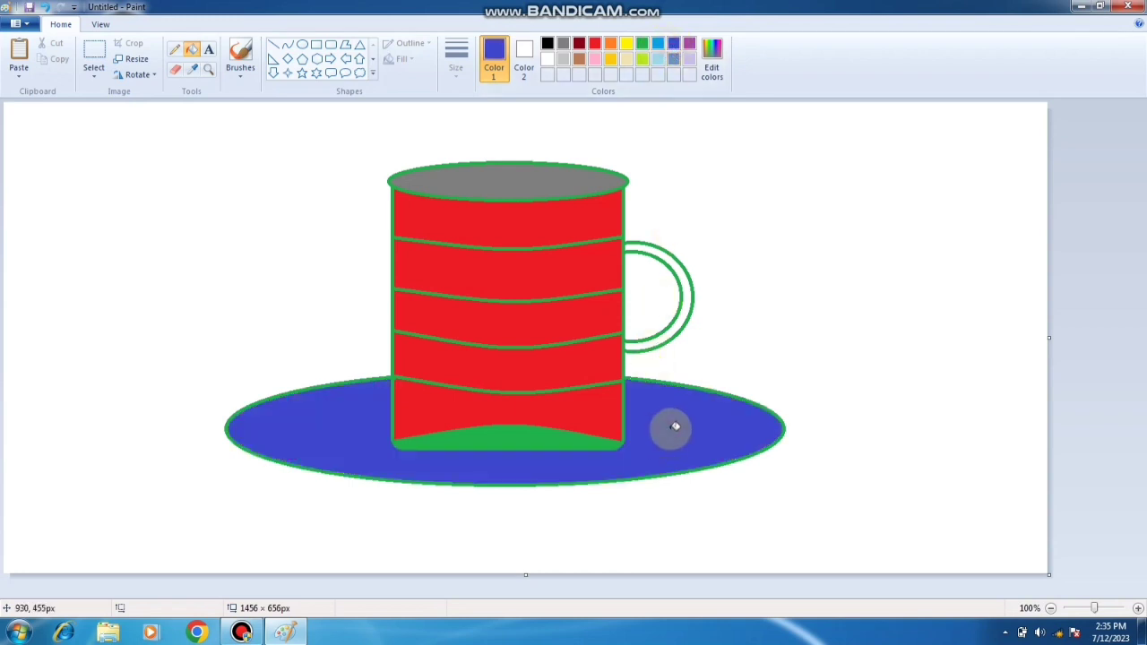
left_click(686, 313)
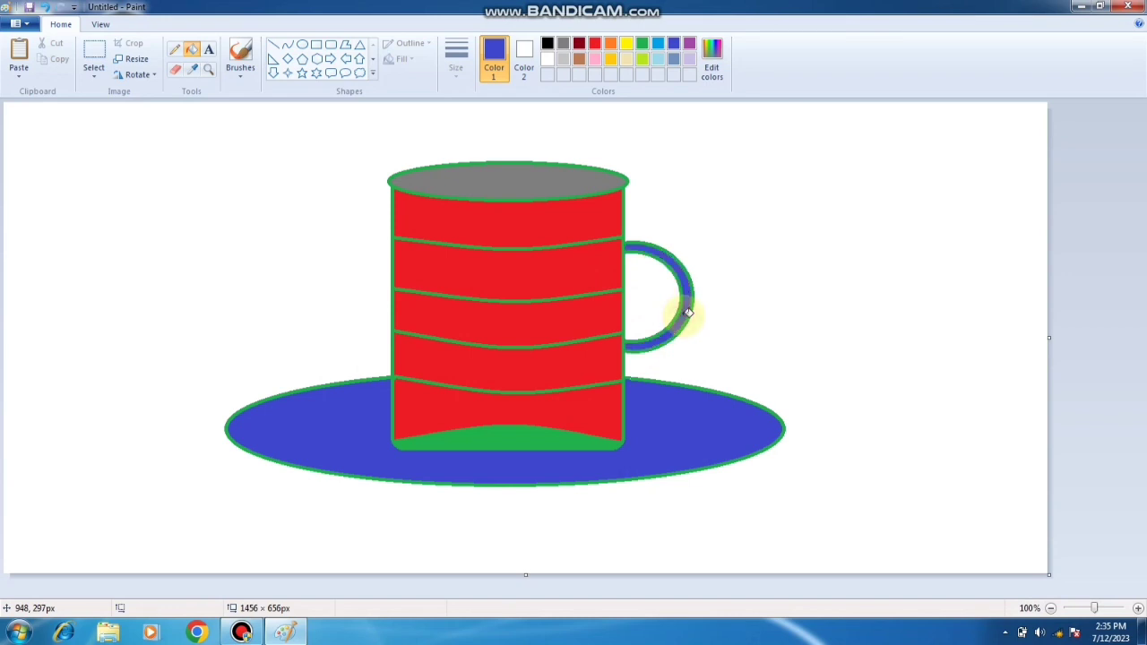